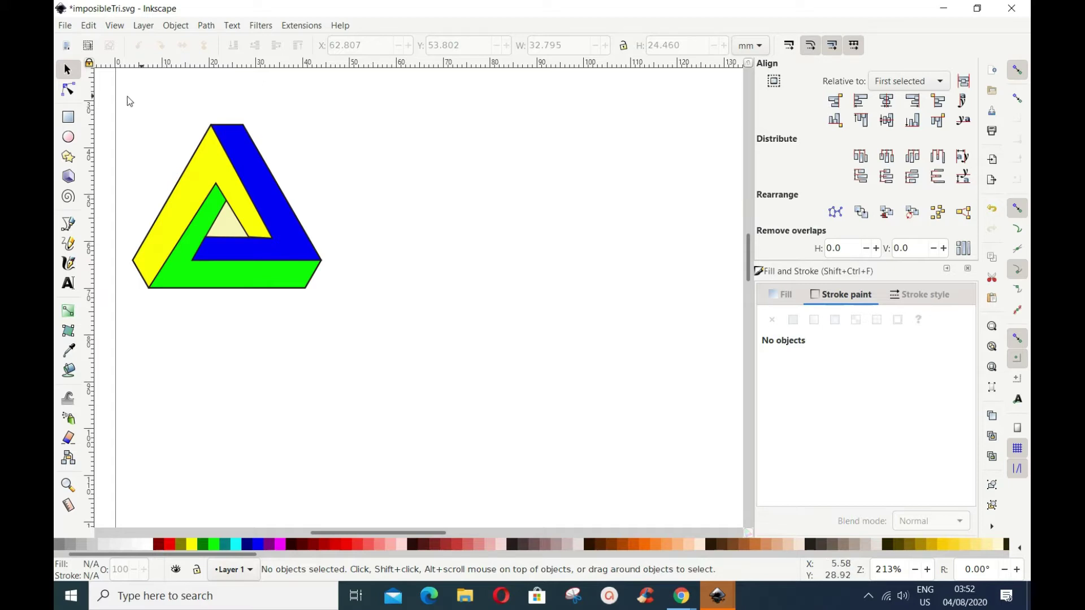
Draw an upright three-cornered polygon about 39.5 mm wide and 34.2 mm high beside the coloured impossible triangle.
click(67, 158)
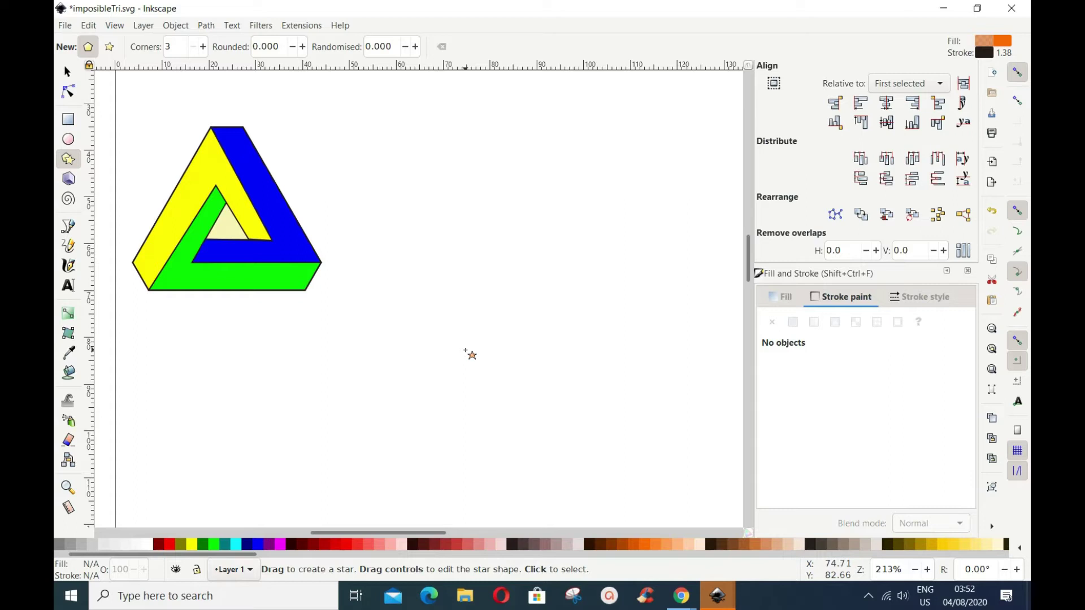
mouse_move(480, 247)
mouse_down()
mouse_move(481, 342)
mouse_move(534, 333)
mouse_move(570, 304)
mouse_up()
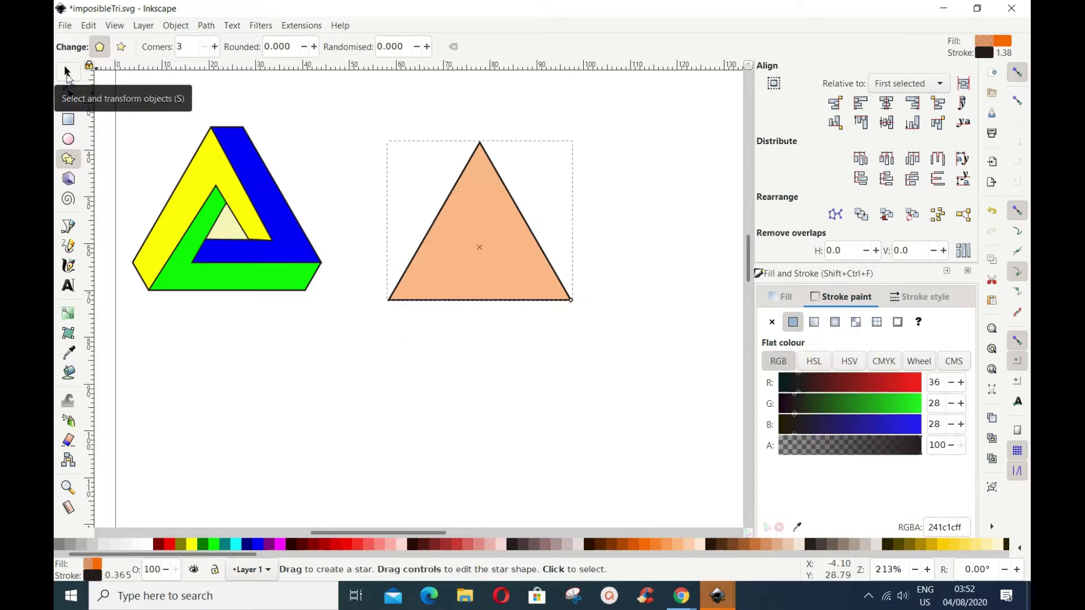
click(67, 74)
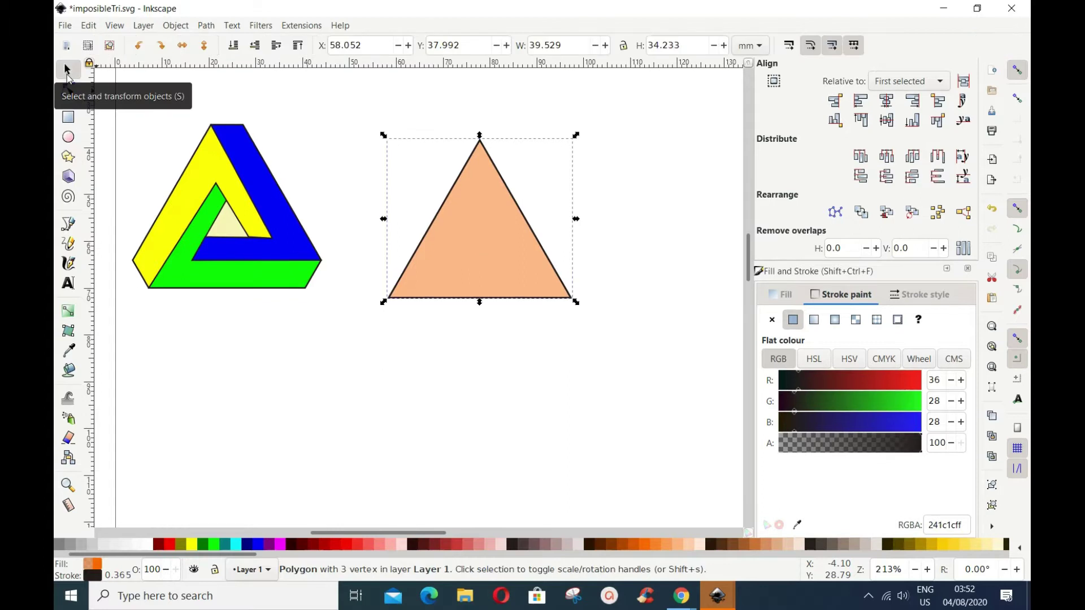
Duplicate the large triangle and scale the copy about its centre to about 9.9 by 8.5 mm.
click(89, 27)
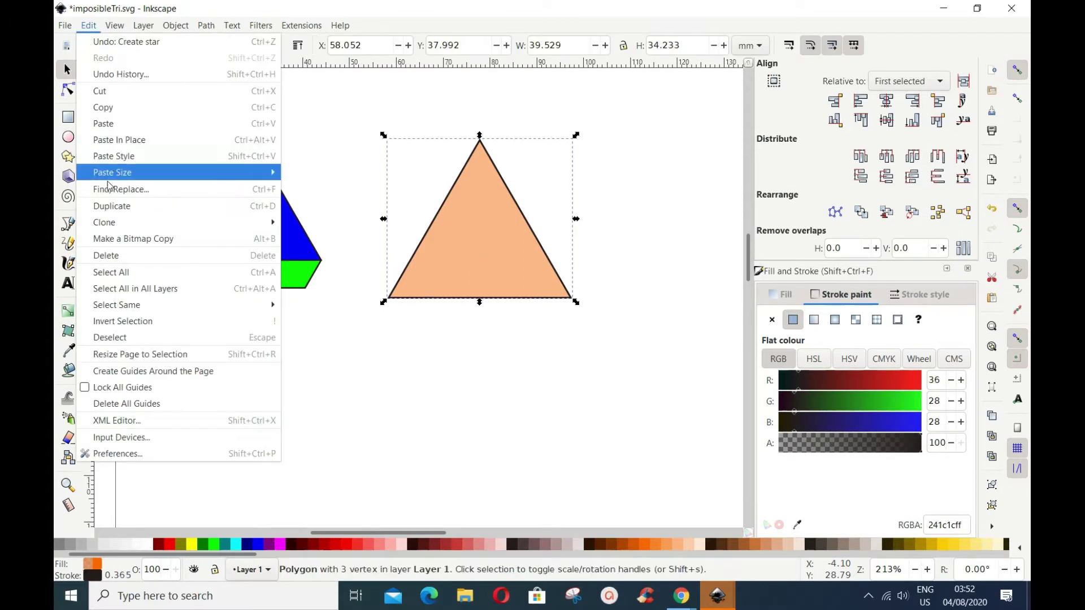
click(111, 208)
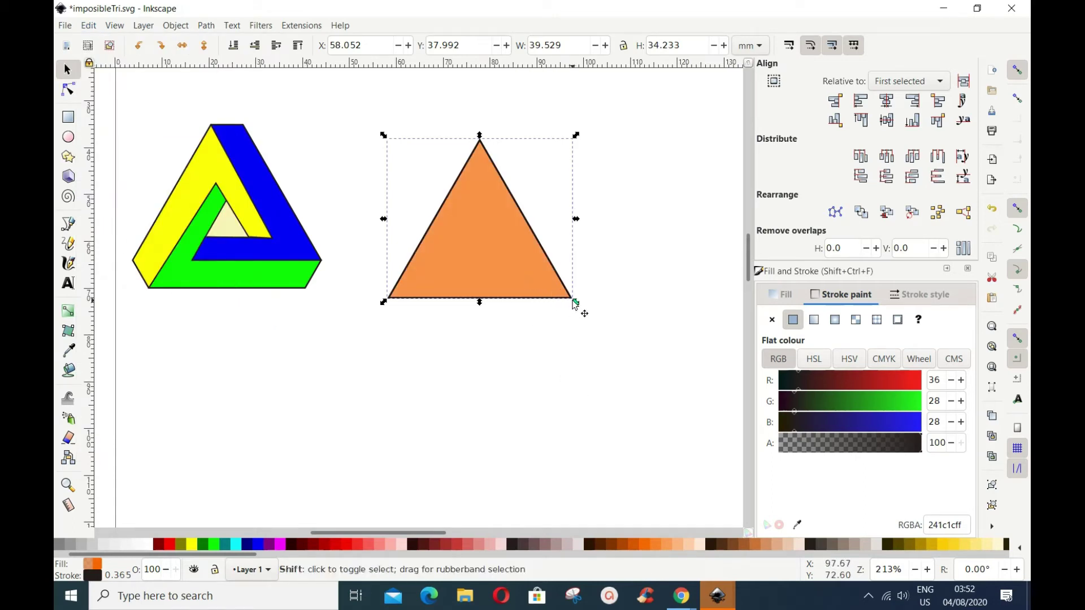
drag(573, 305, 533, 268)
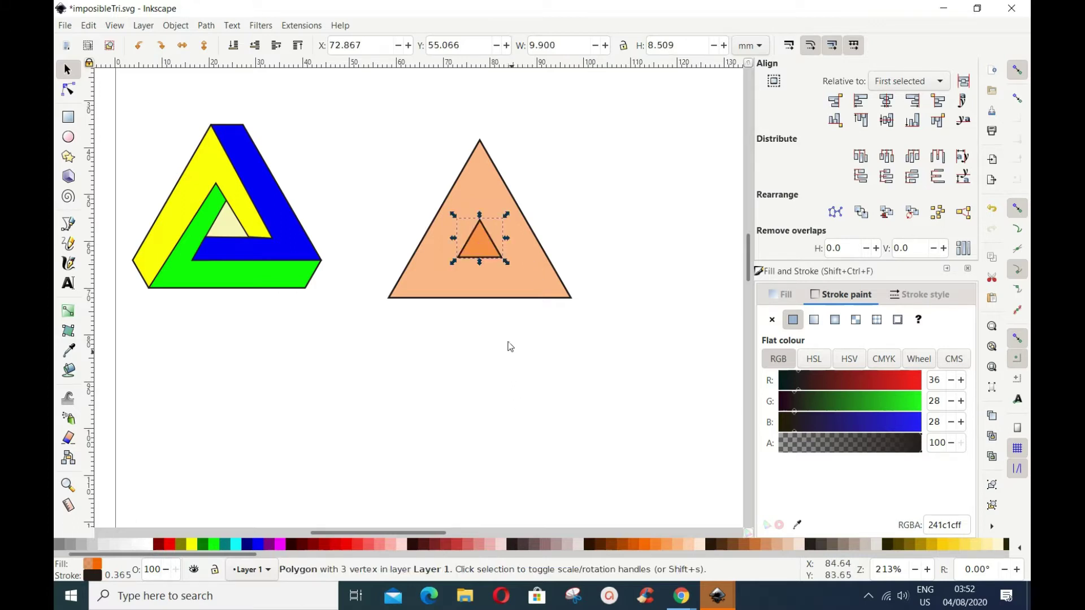
Duplicate the small centre triangle and place the copy centred over the large triangle's apex, slightly overshooting its tip.
right_click(489, 246)
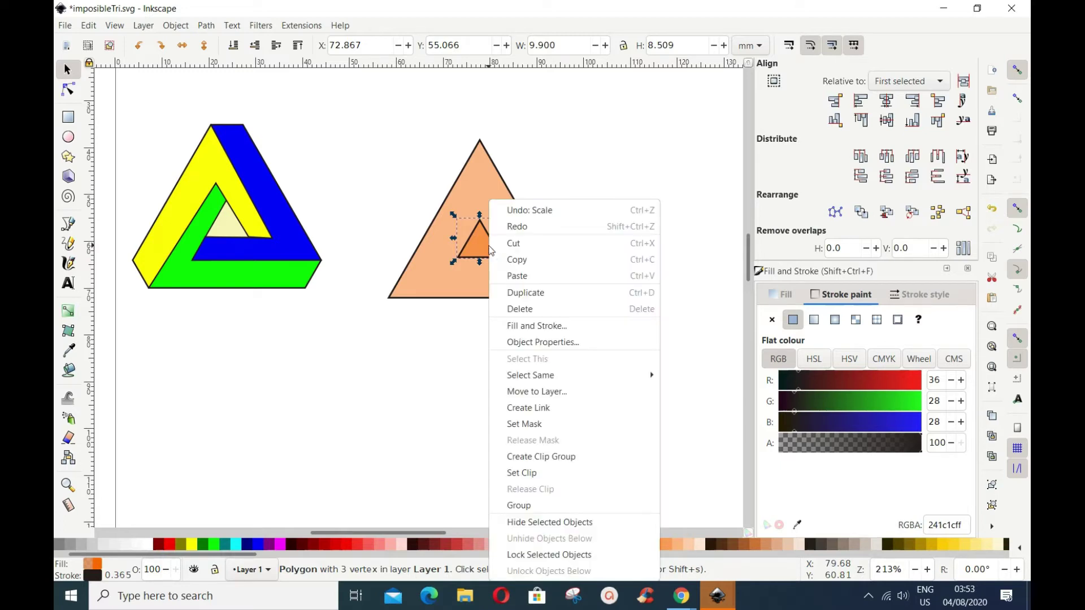
click(510, 293)
click(489, 249)
drag(489, 249, 489, 153)
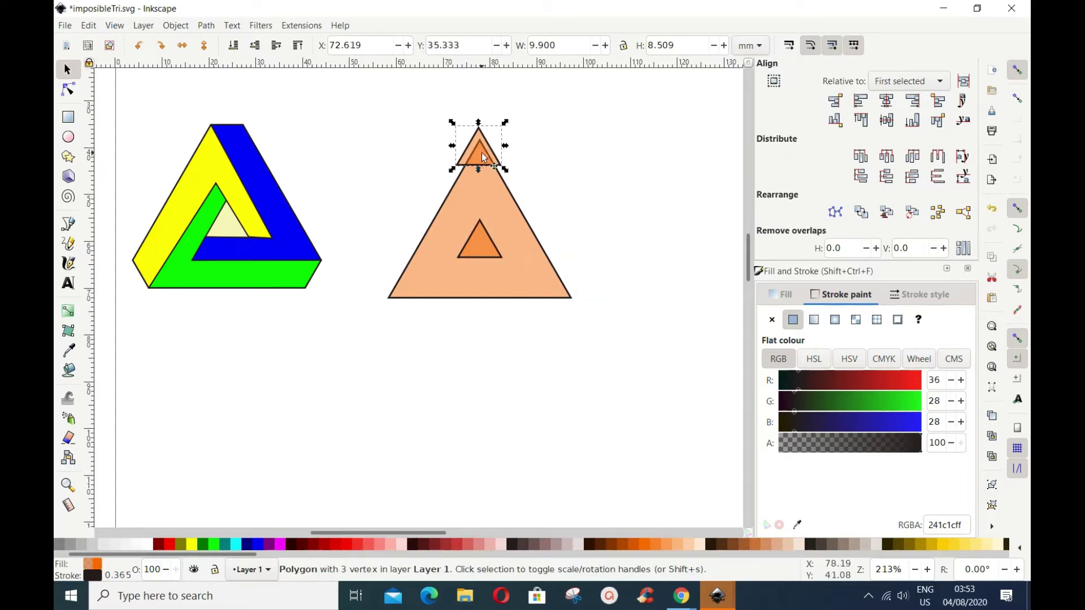
drag(495, 158, 496, 157)
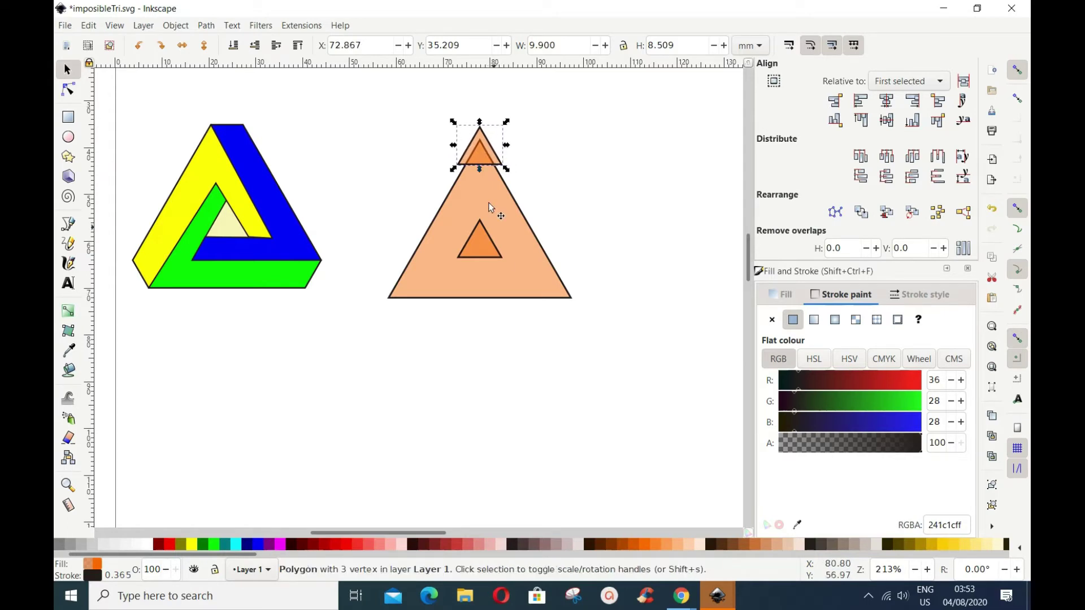
Duplicate the small apex triangle and place the copy over the large triangle's lower-left corner, fine-tuning its position with snapping off.
right_click(478, 145)
click(509, 240)
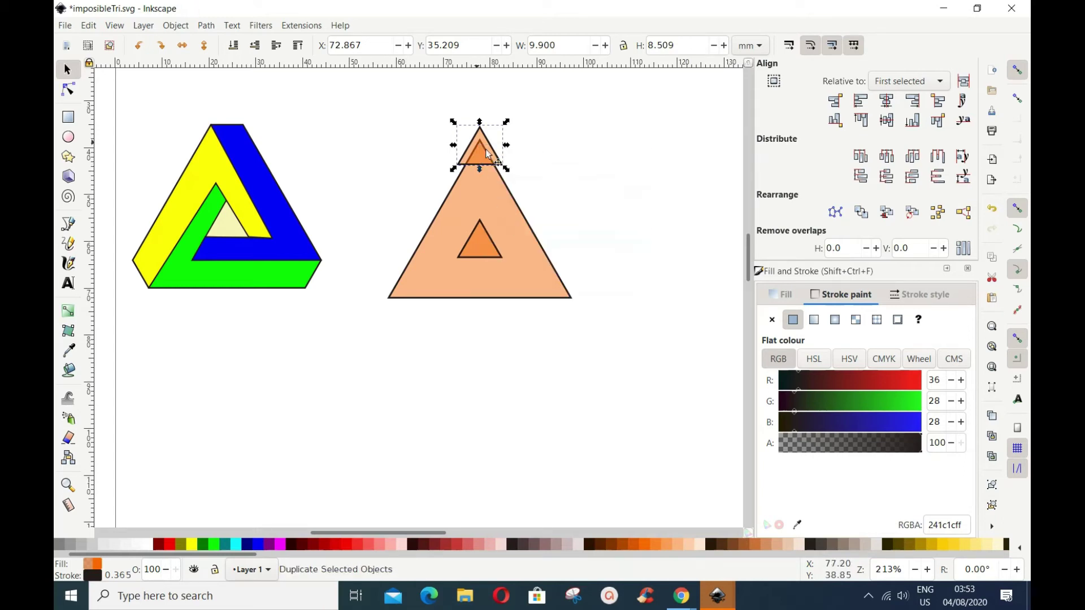
drag(482, 151, 399, 290)
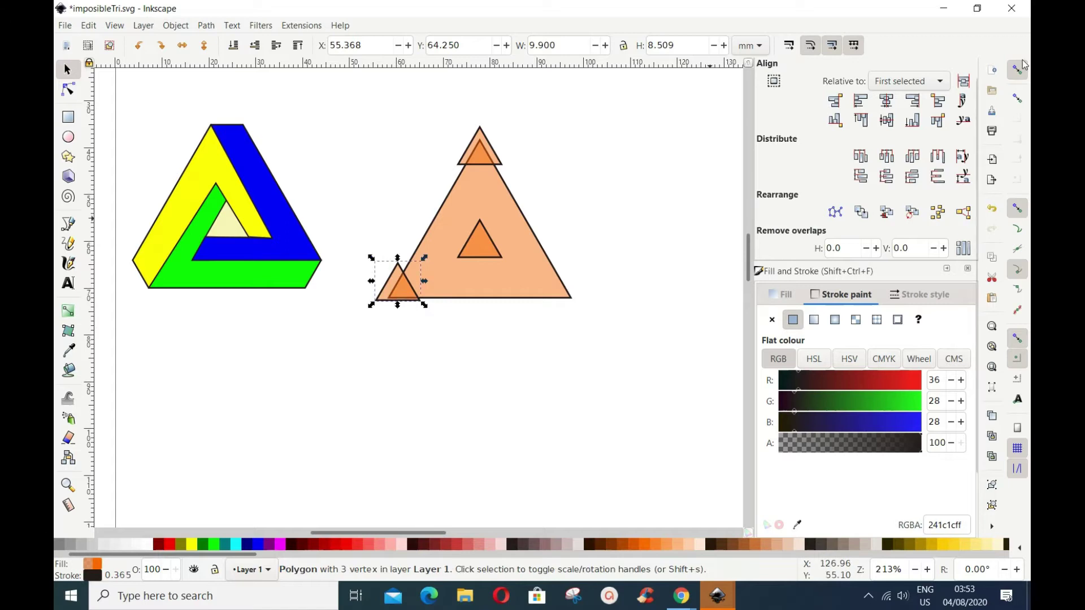
drag(402, 295, 401, 293)
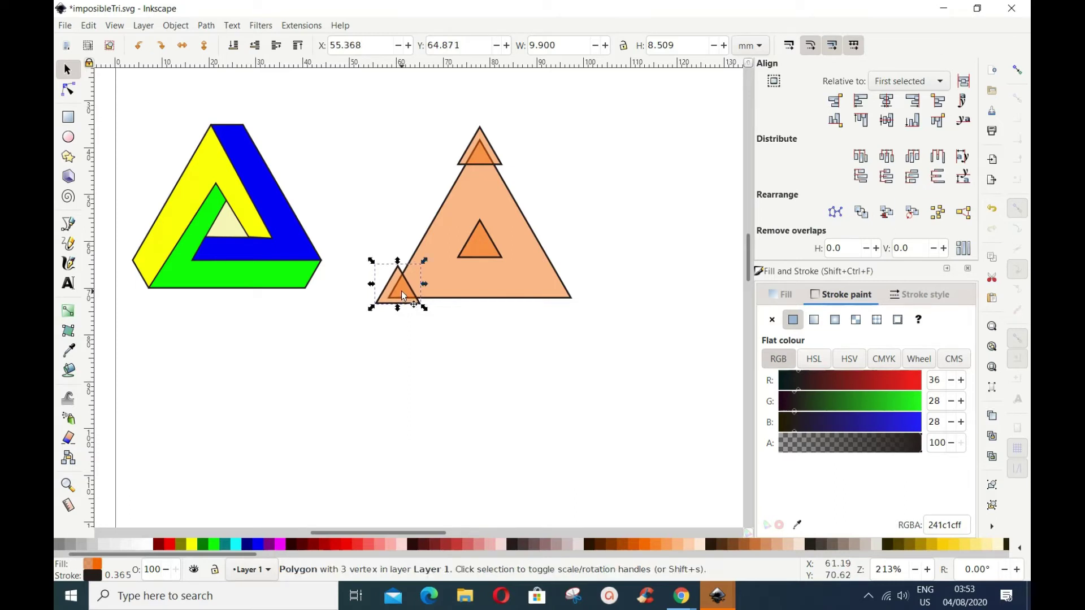
Place another small triangle copy over the large triangle's lower-right corner and nudge the apex copy slightly upward.
right_click(401, 290)
click(432, 290)
drag(411, 303, 578, 301)
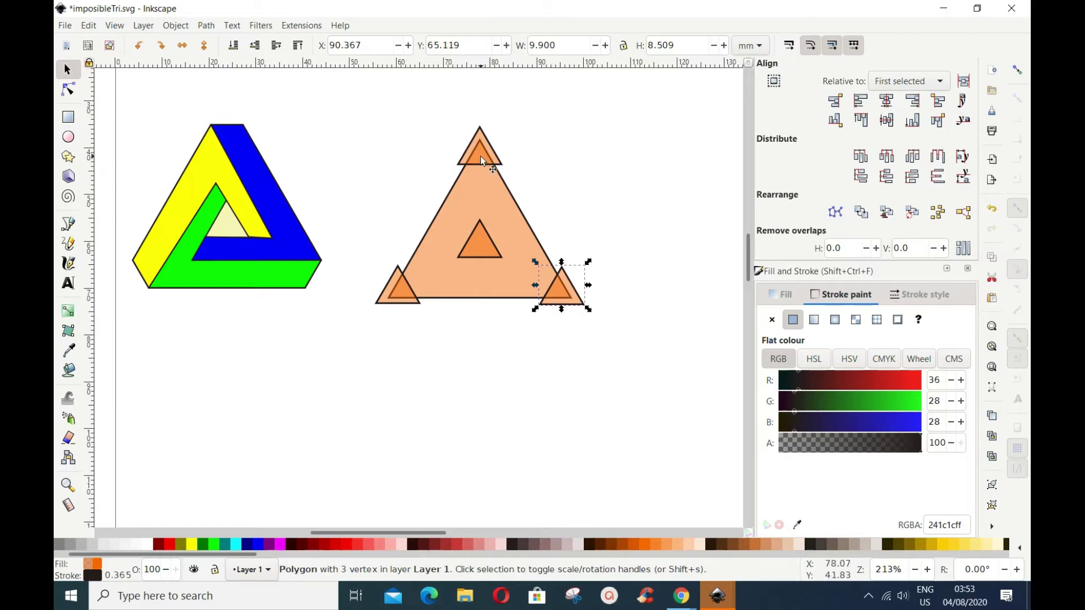
drag(480, 155, 482, 151)
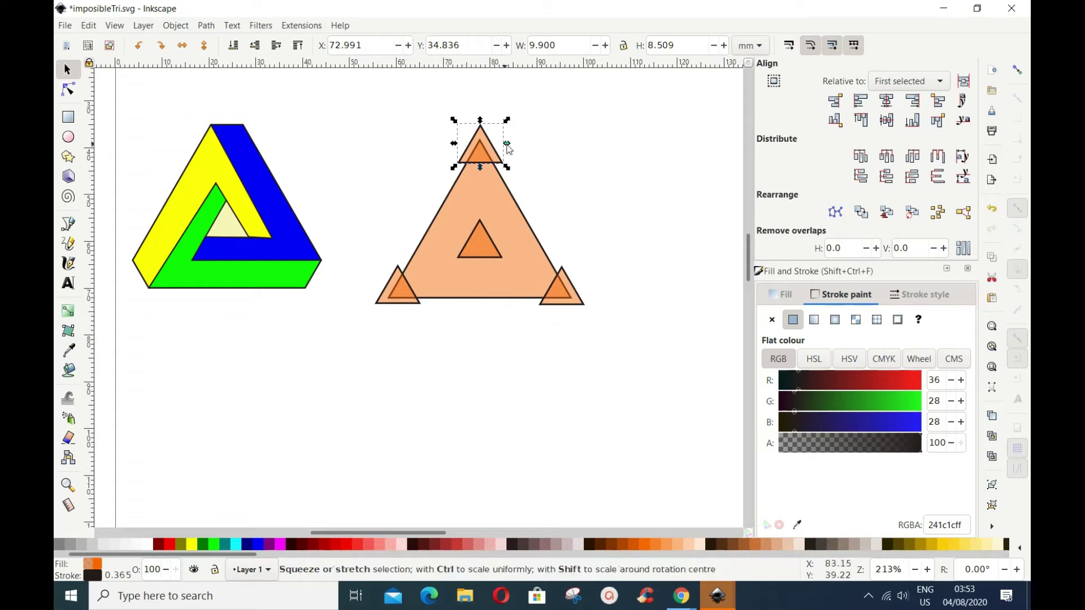
Select the three small corner triangles and merge them into one path with Union.
shift+click(578, 300)
shift+click(399, 304)
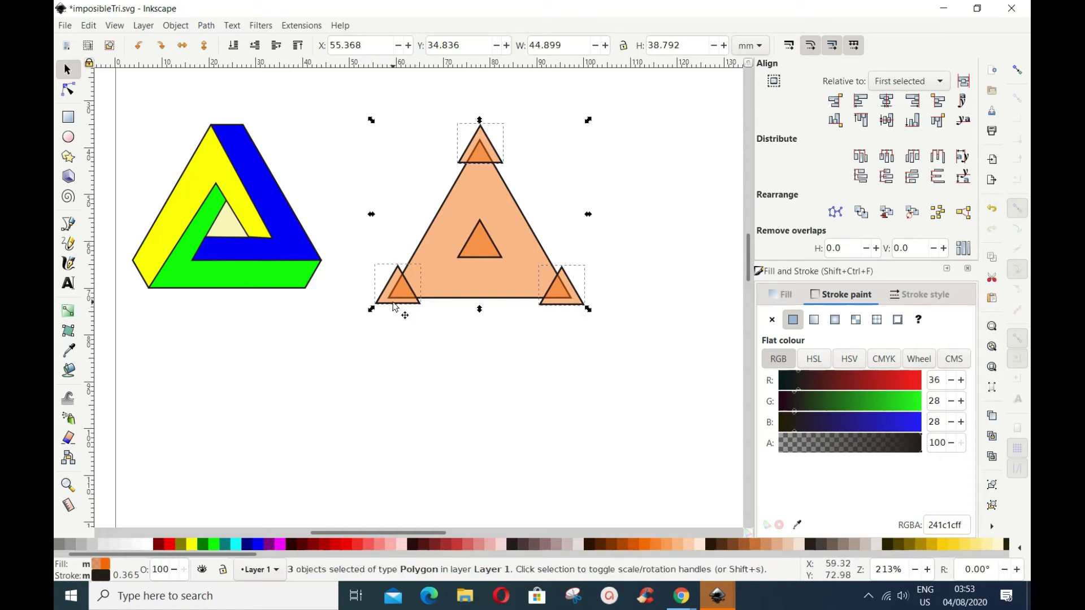
click(206, 26)
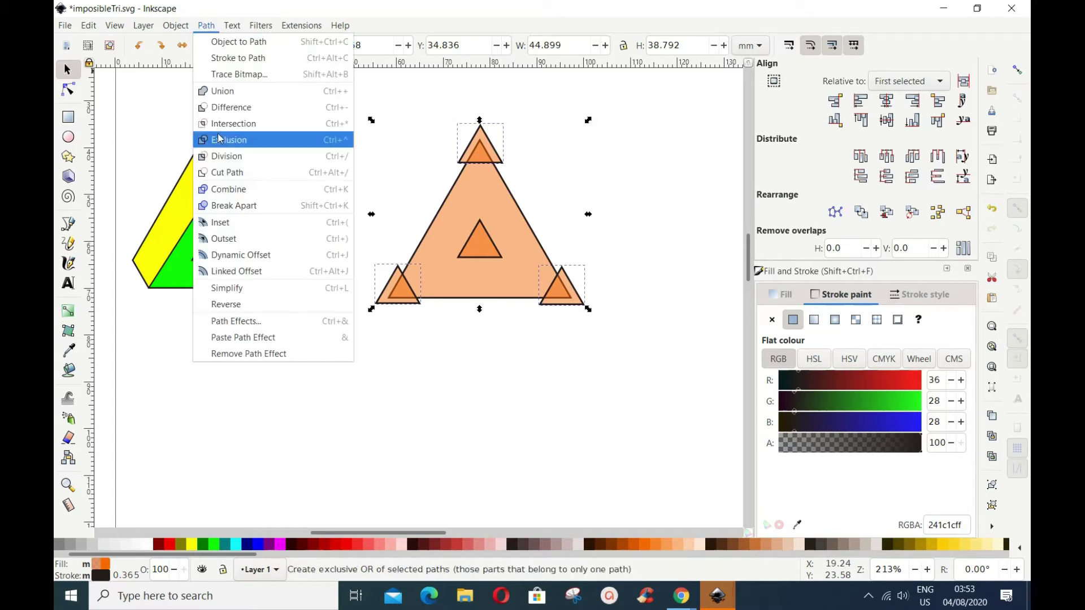
click(229, 94)
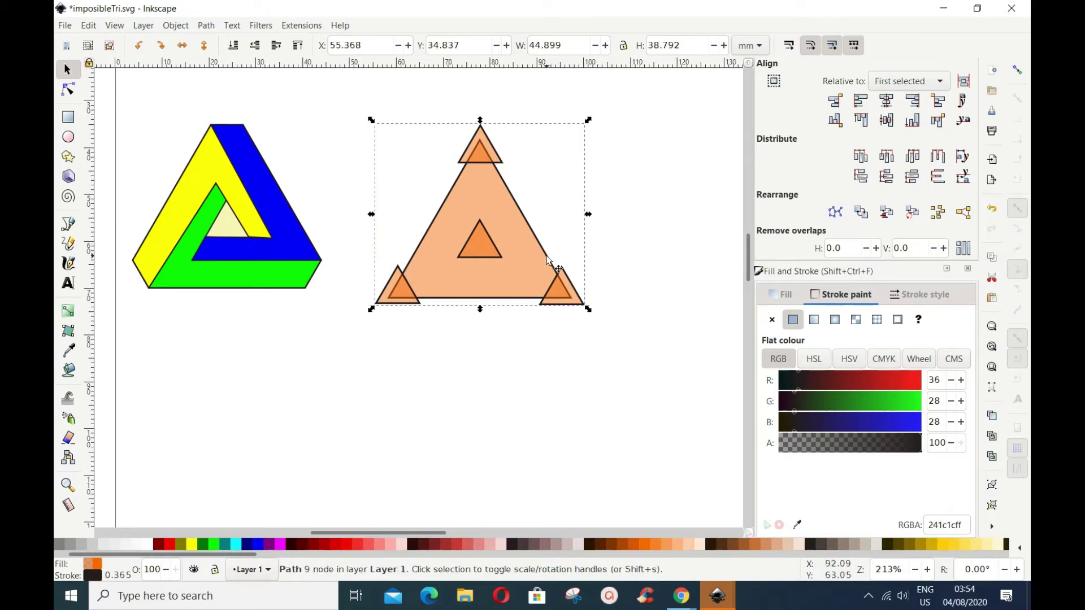
Cut the merged corner triangles from the large triangle with Difference, then clear the selection.
key(shift)
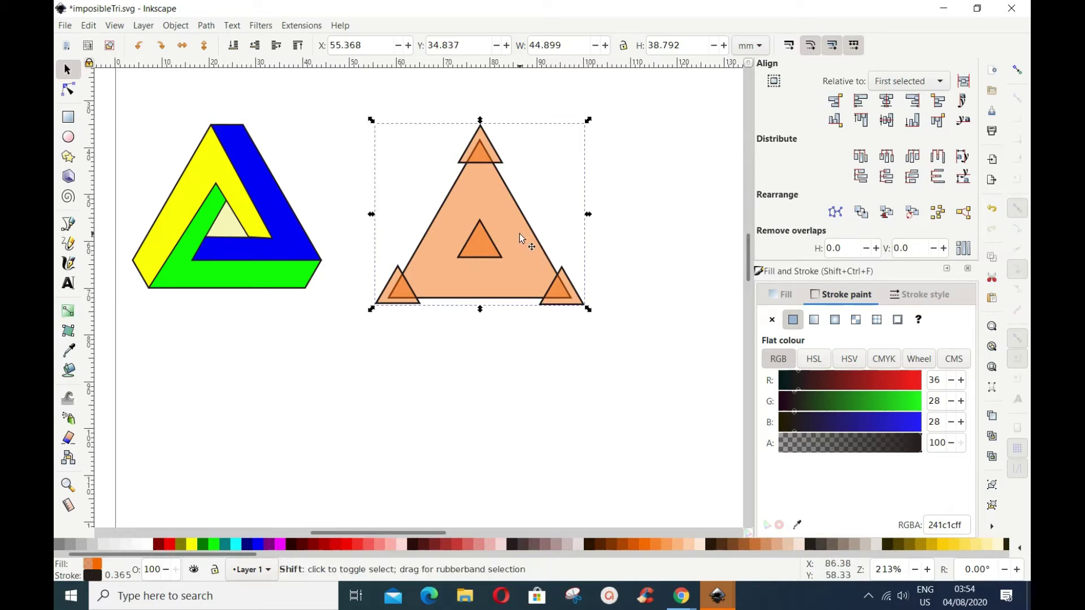
shift+click(513, 229)
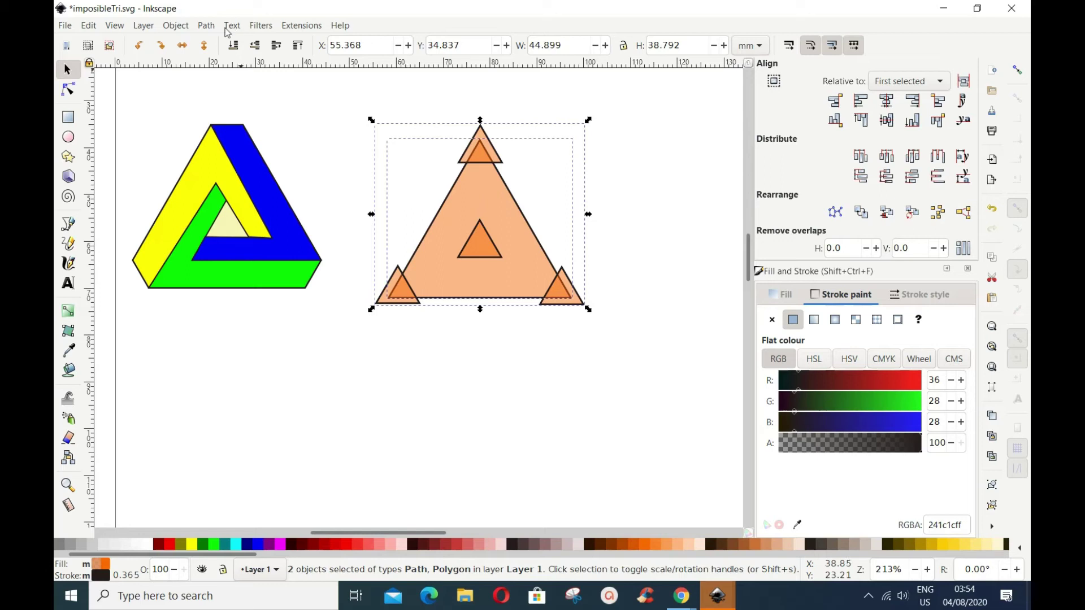
click(206, 25)
click(248, 107)
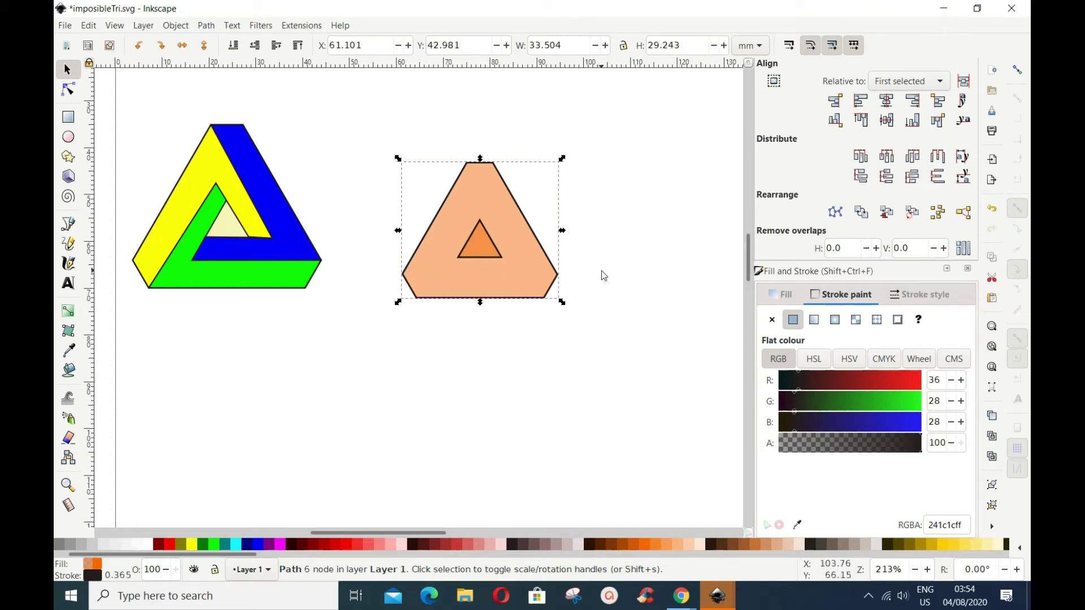
click(514, 271)
click(605, 302)
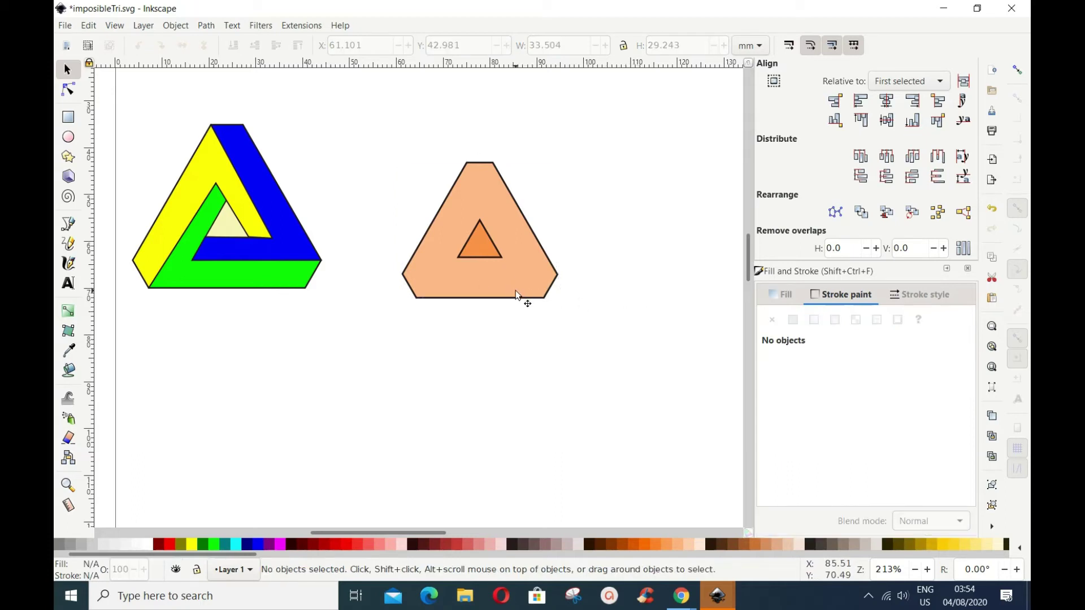
Add a horizontal guide through the cut triangle's outer side corners and draw the closed bottom-and-left inner band with the Pen tool.
drag(480, 66, 479, 275)
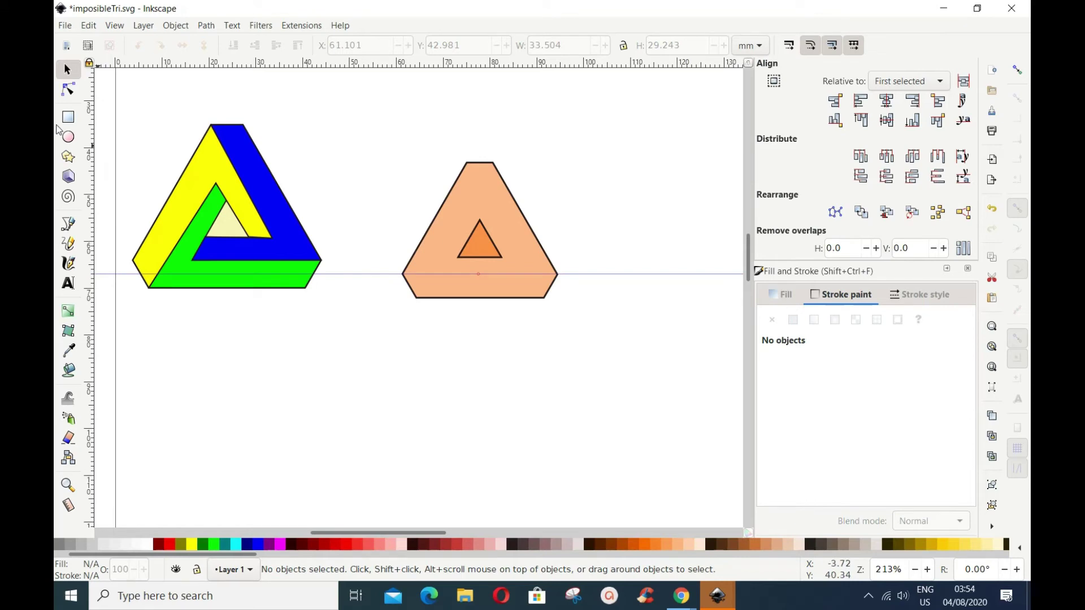
click(69, 226)
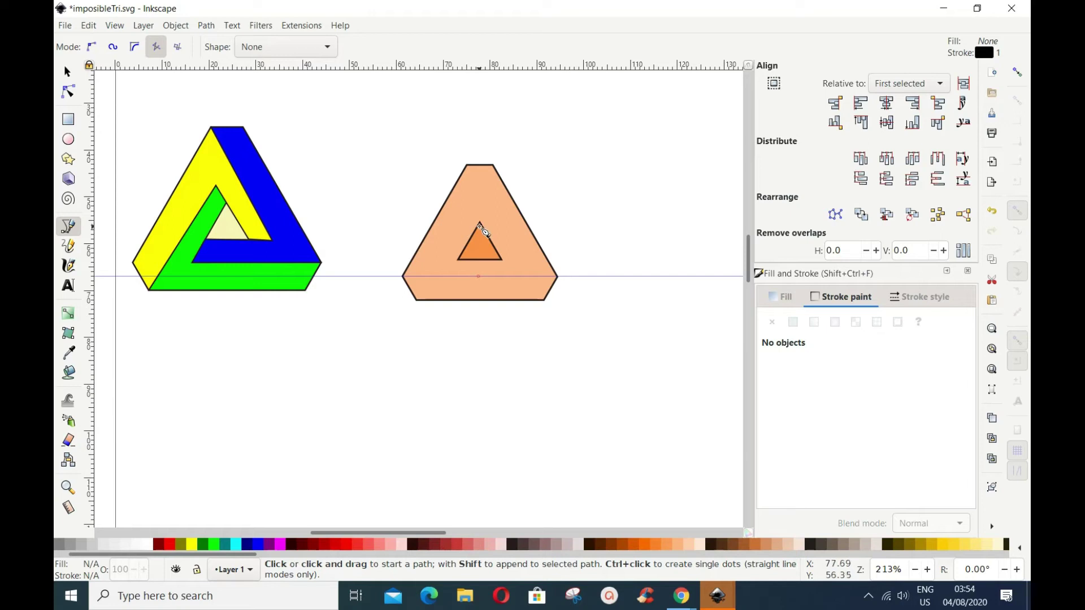
click(480, 224)
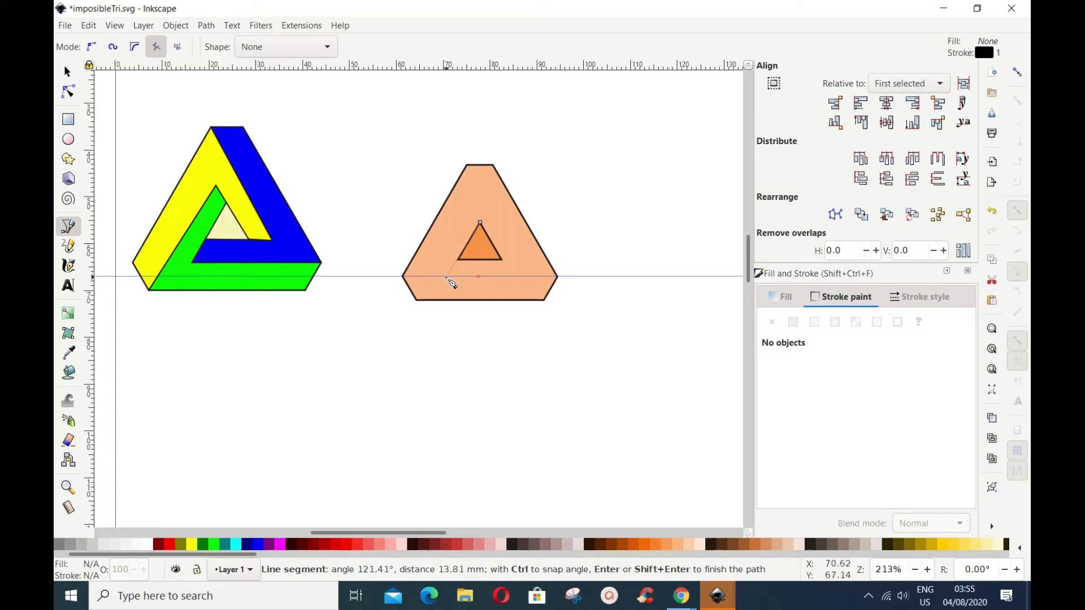
click(447, 278)
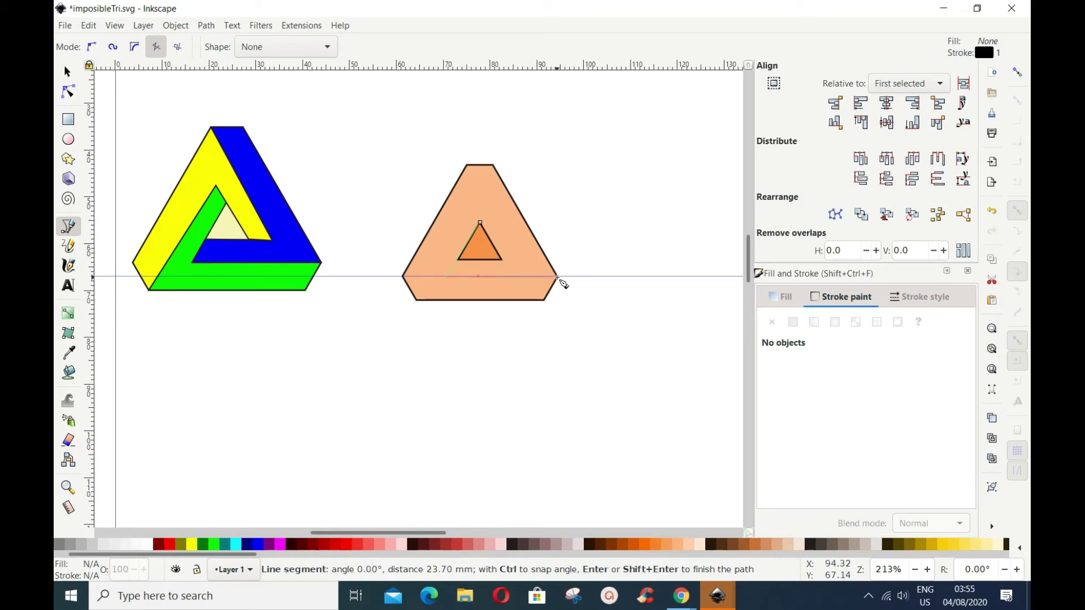
click(557, 277)
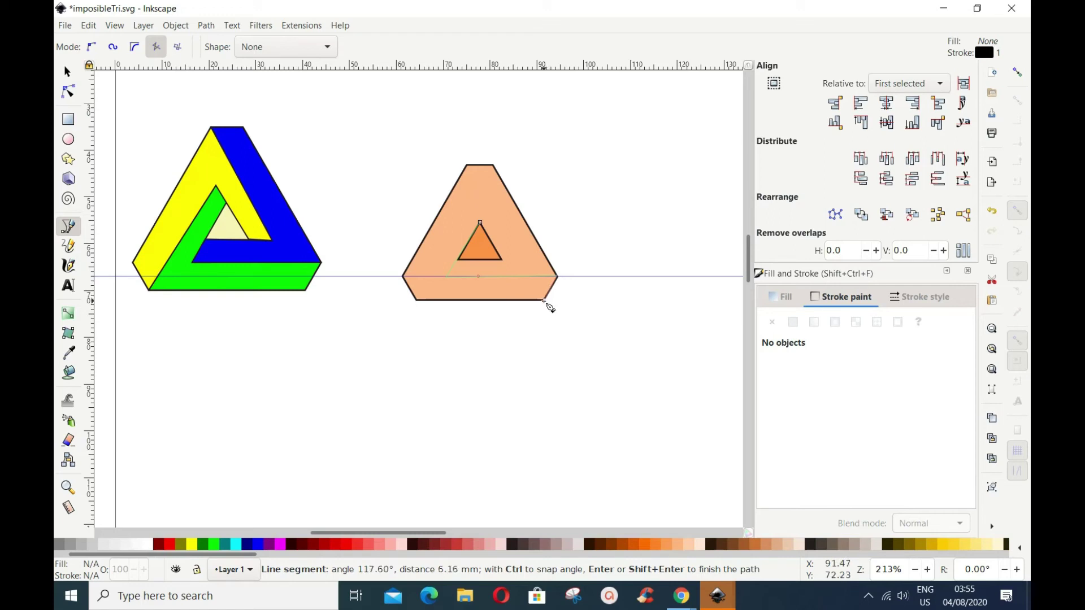
click(543, 301)
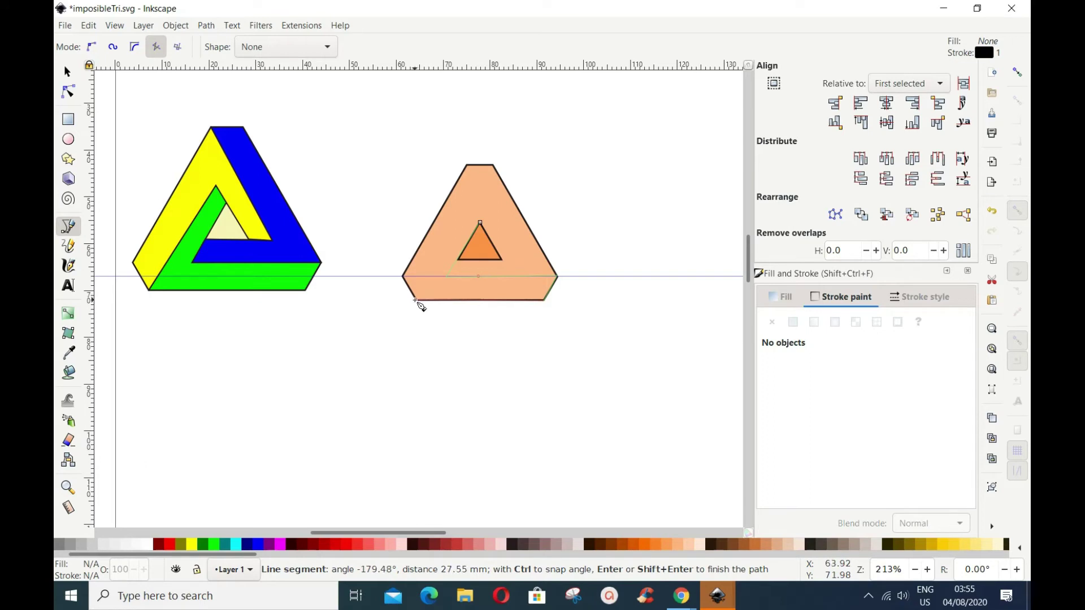
click(416, 301)
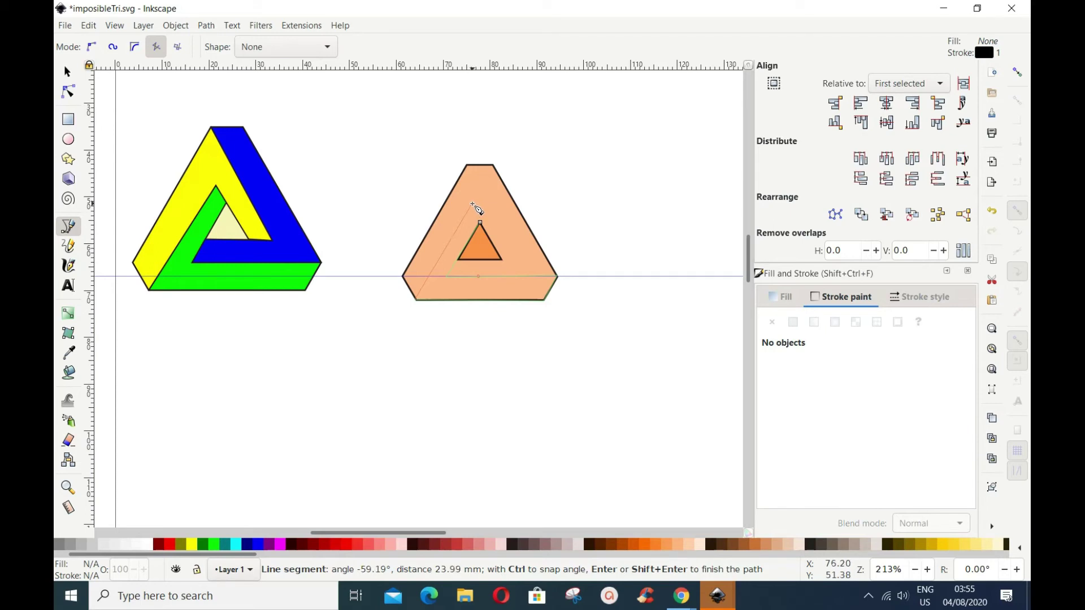
click(474, 206)
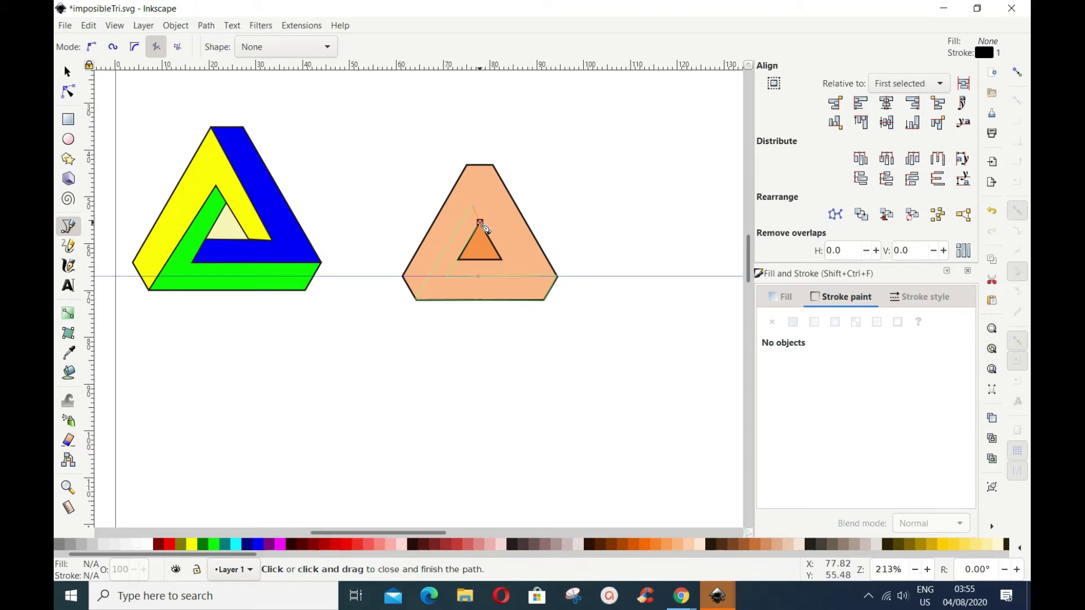
click(481, 223)
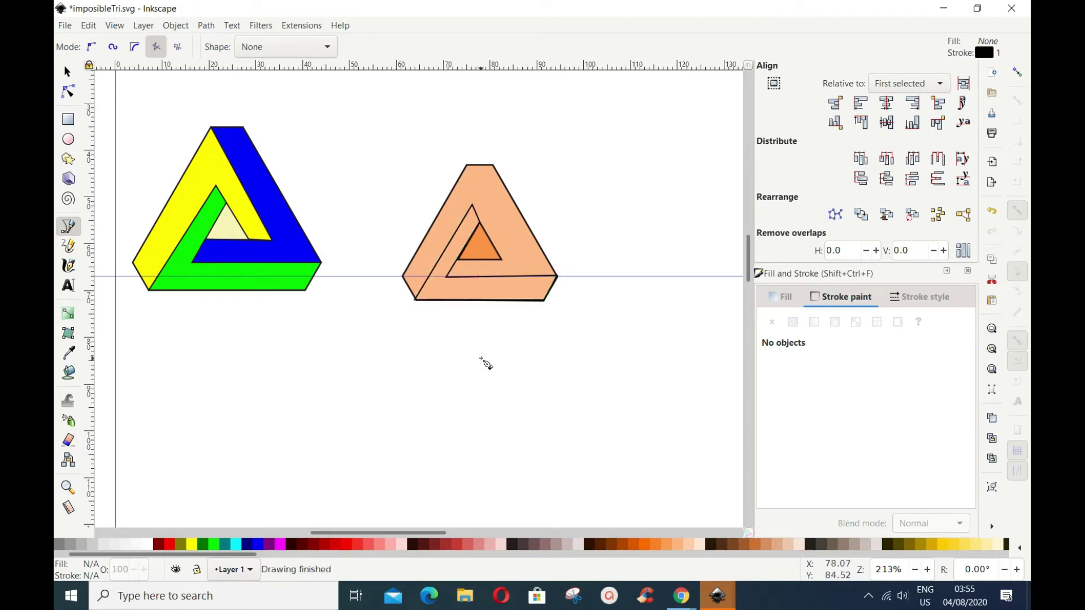
key(s)
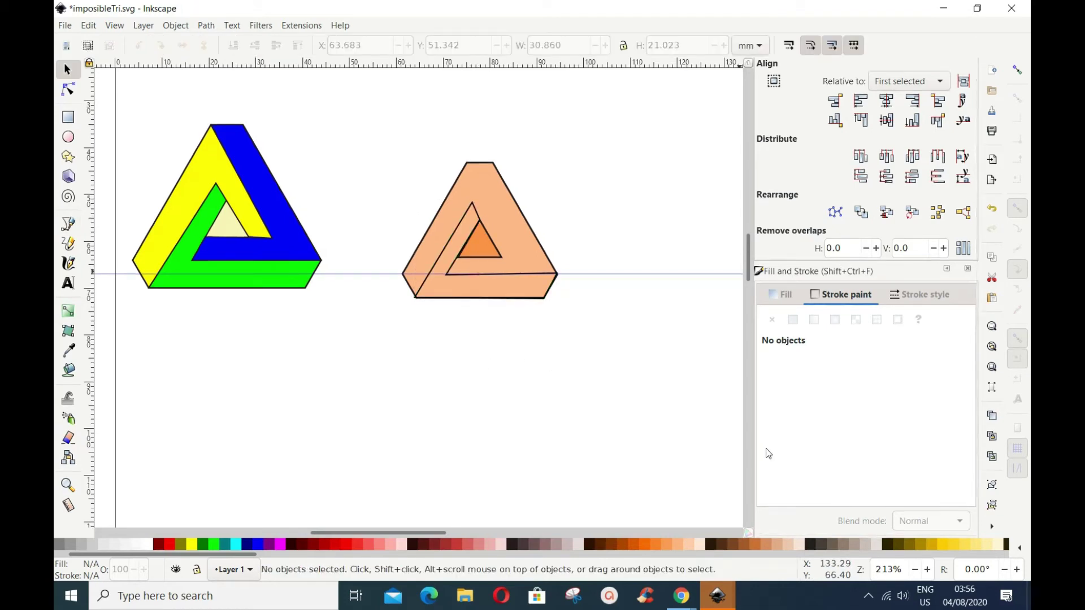
Turn snapping back on with snapping to nodes and cusp nodes enabled.
click(1016, 73)
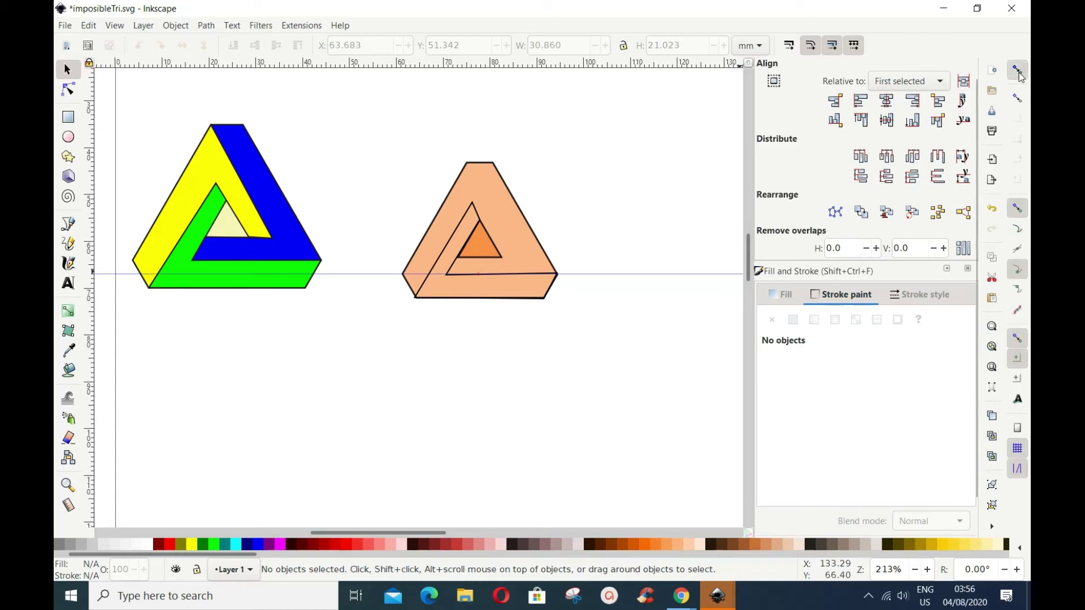
click(1019, 211)
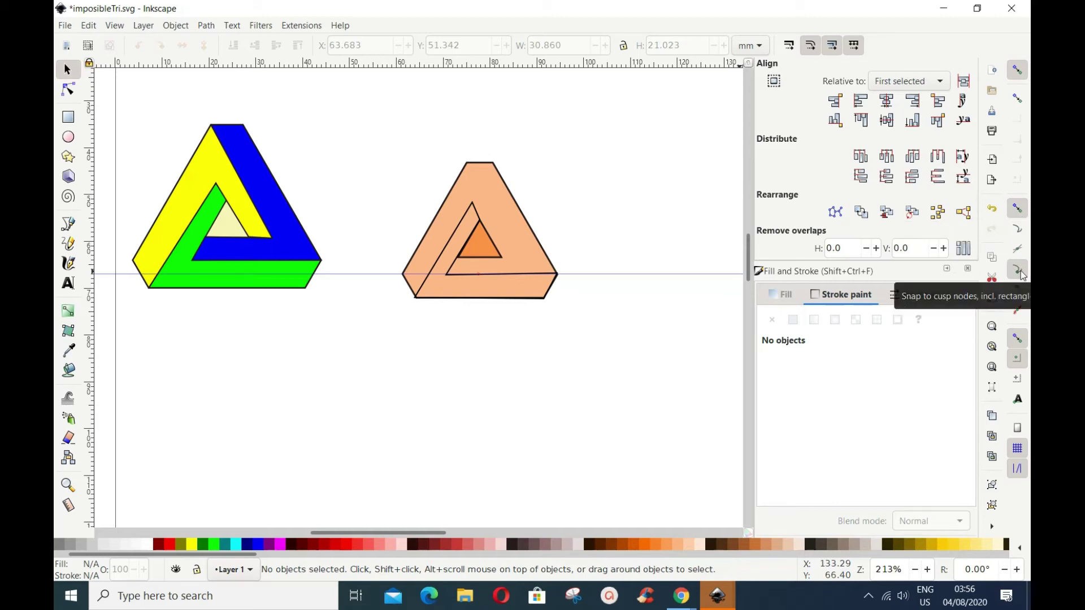
click(1019, 271)
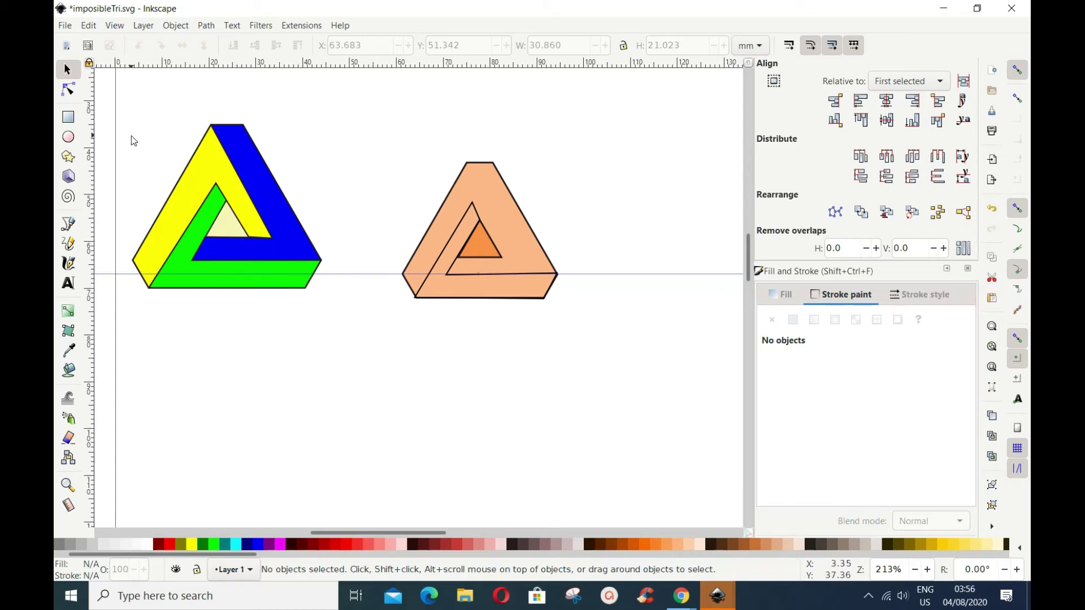
Draw the closed right-and-bottom band with the Pen tool, snapping to existing corners and ending its inner edge about 15 mm from the centre triangle's lower-left corner.
click(69, 226)
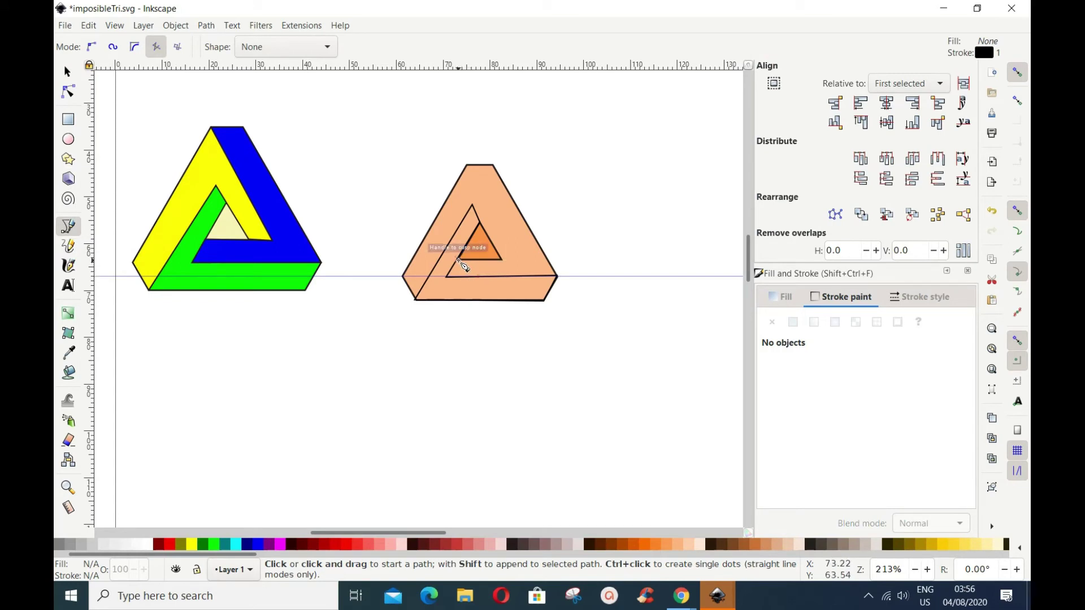
click(459, 260)
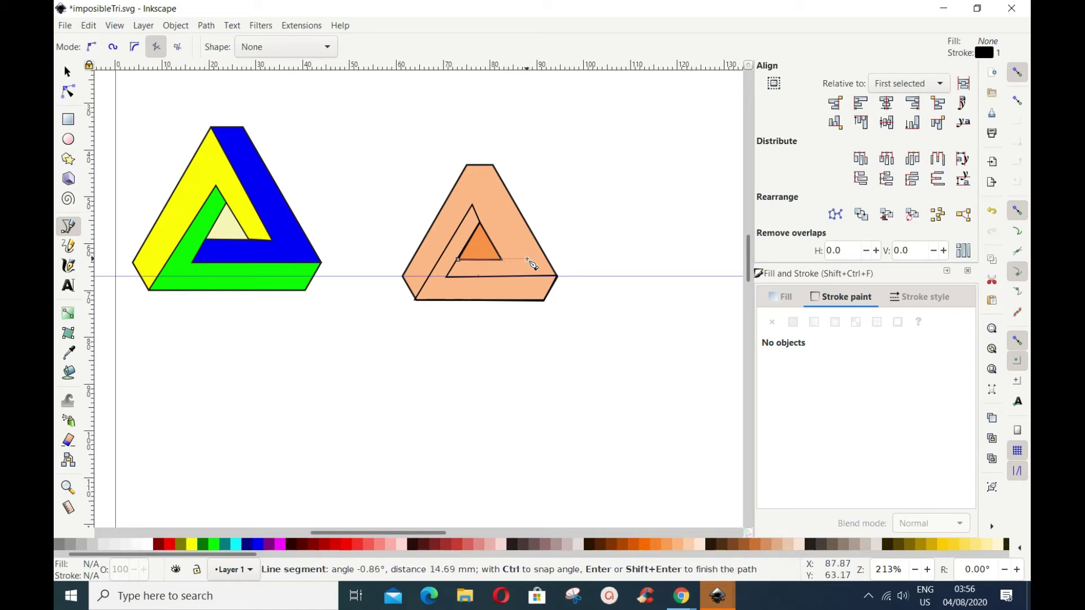
click(527, 259)
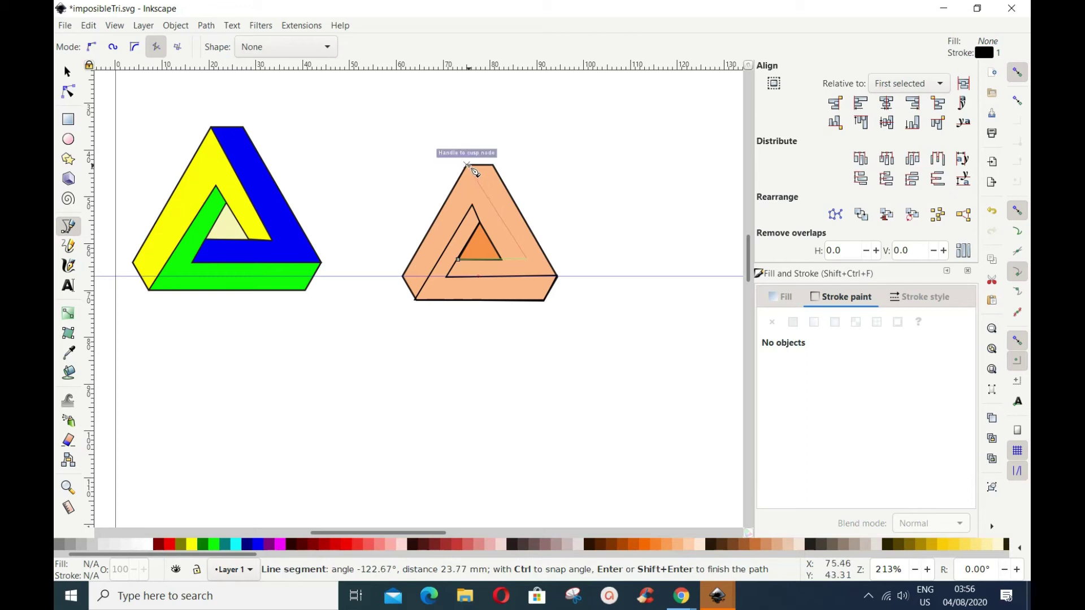
click(467, 165)
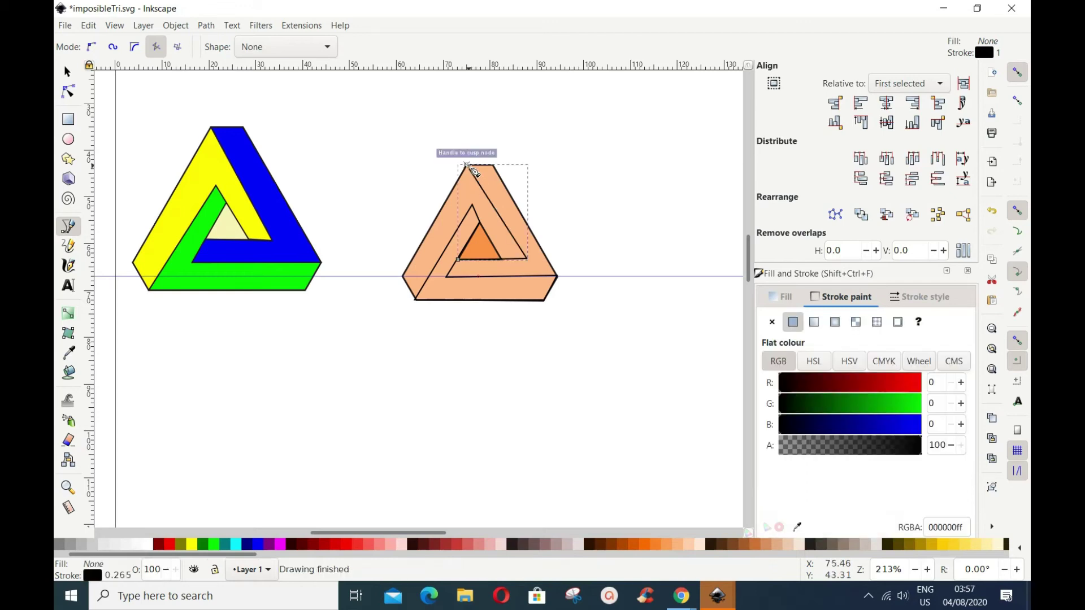
click(468, 165)
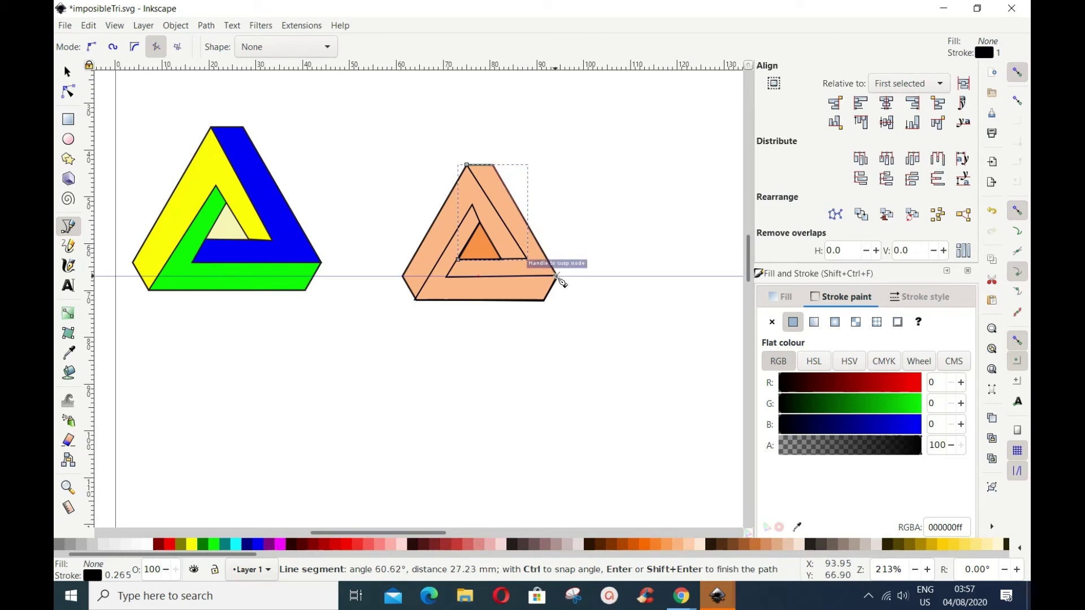
click(557, 276)
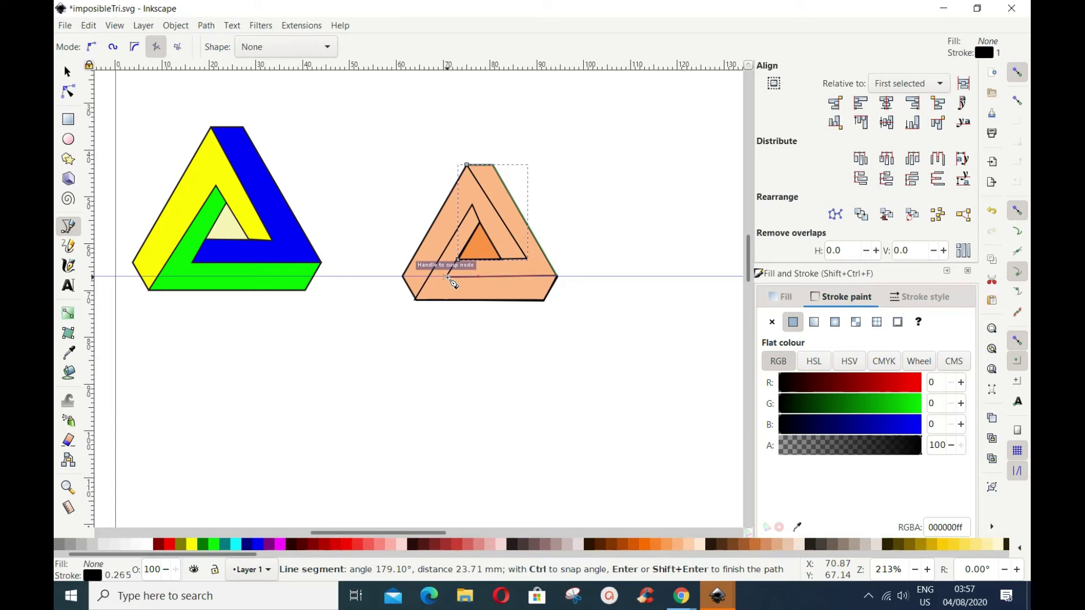
click(446, 277)
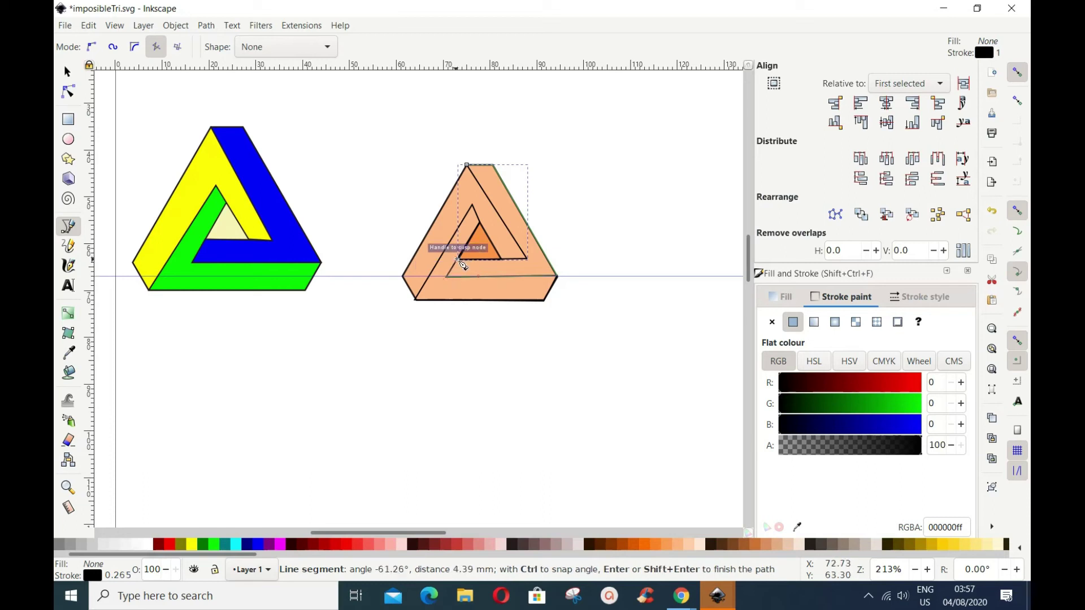
click(459, 260)
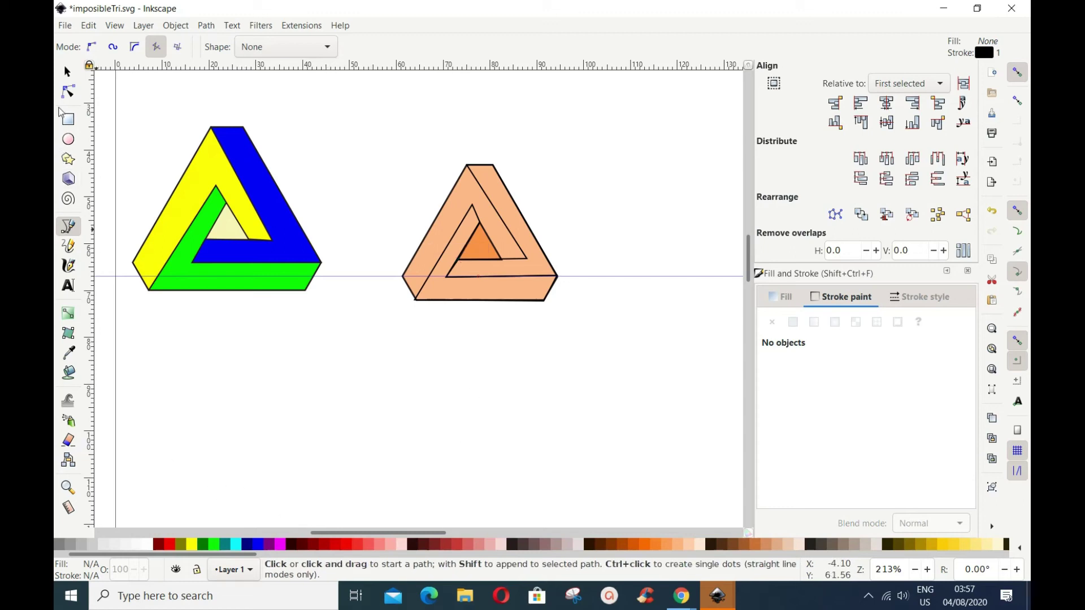
Fill the bottom-and-left band with green and the right-and-bottom band with blue (#0000FF), then clear the selection.
click(67, 73)
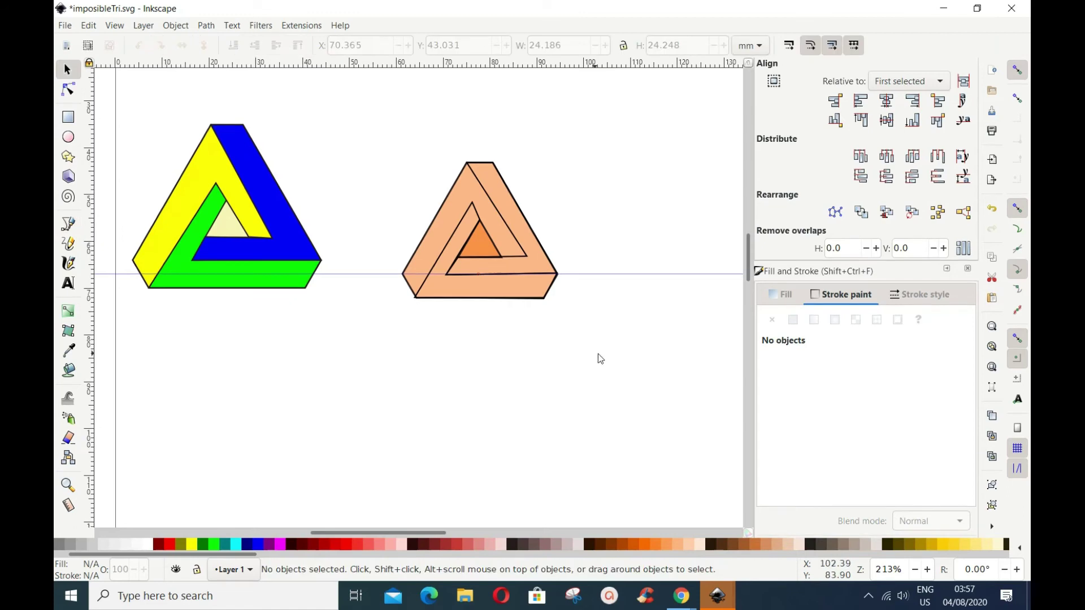
click(486, 299)
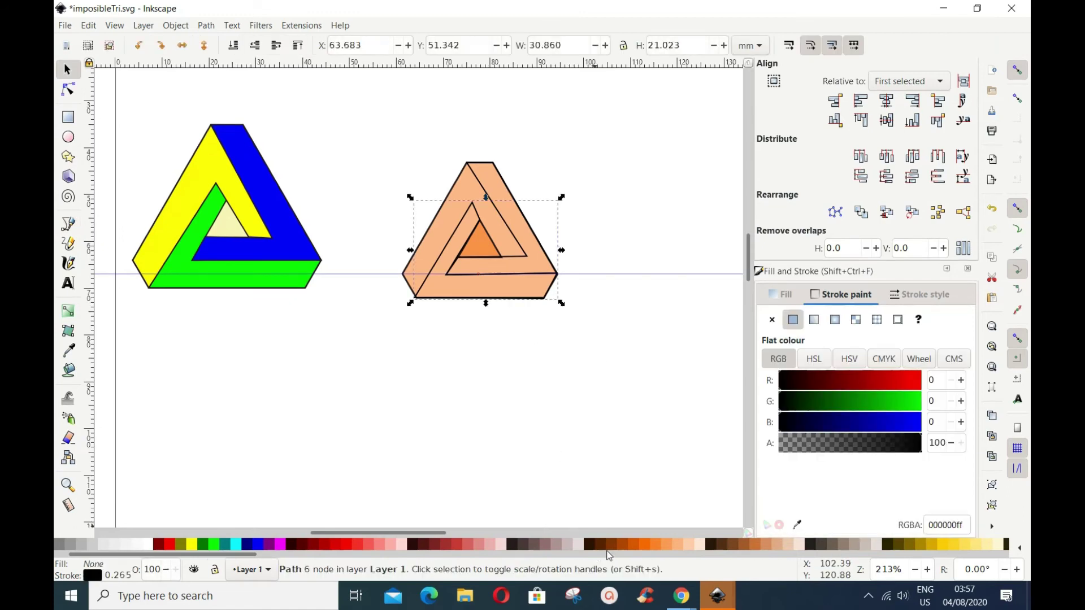
click(214, 546)
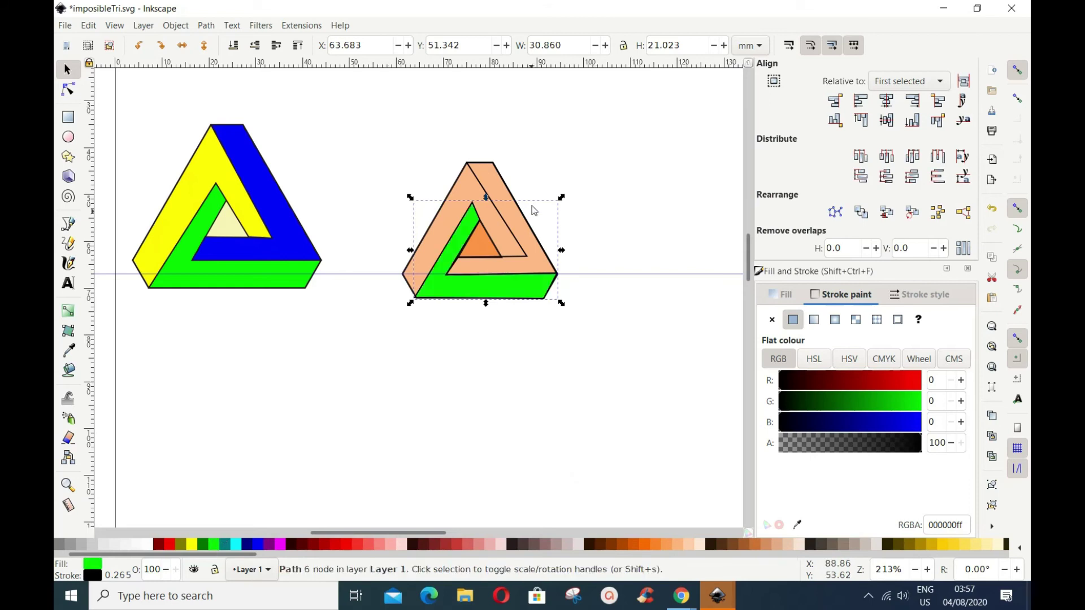
click(521, 259)
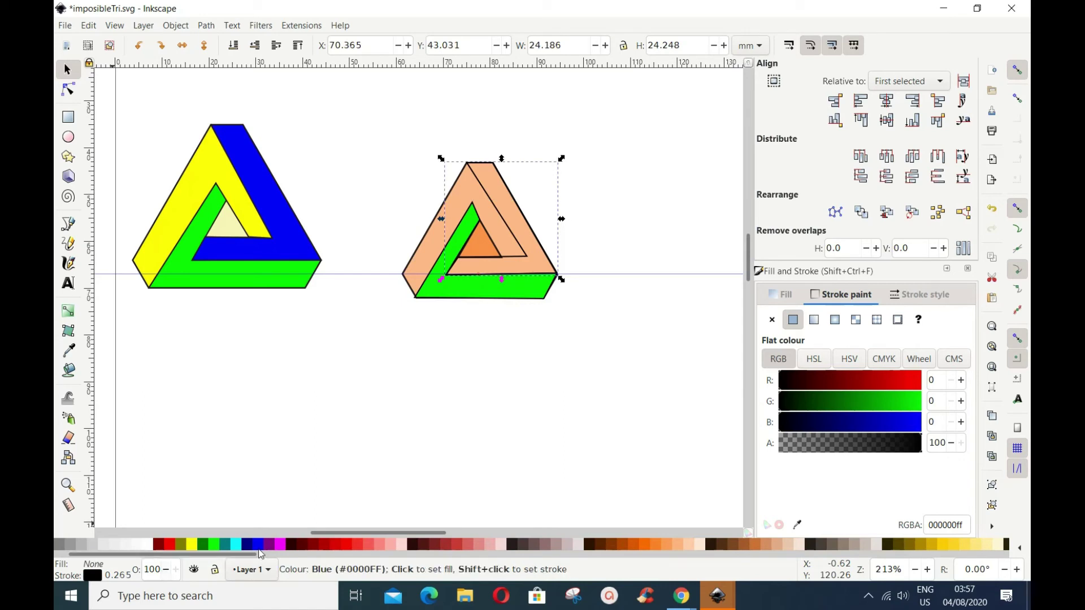
click(249, 546)
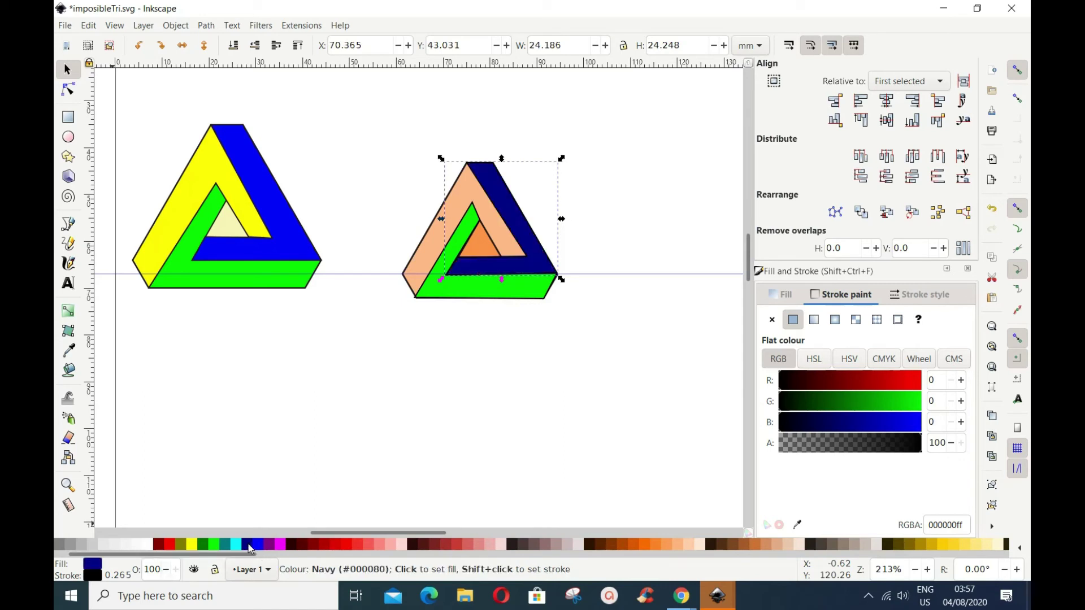
click(259, 546)
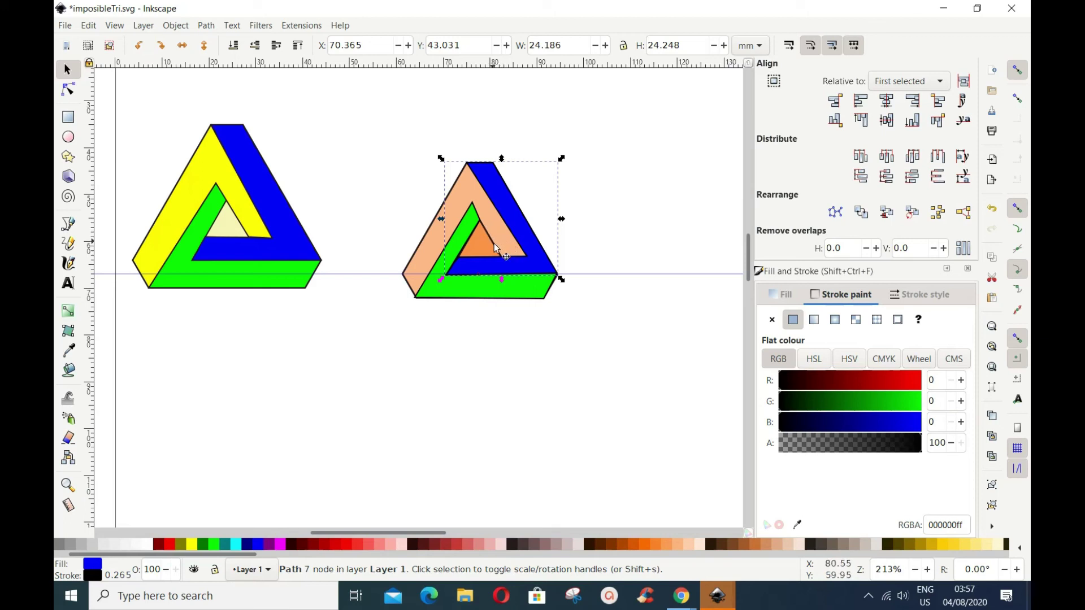
click(611, 248)
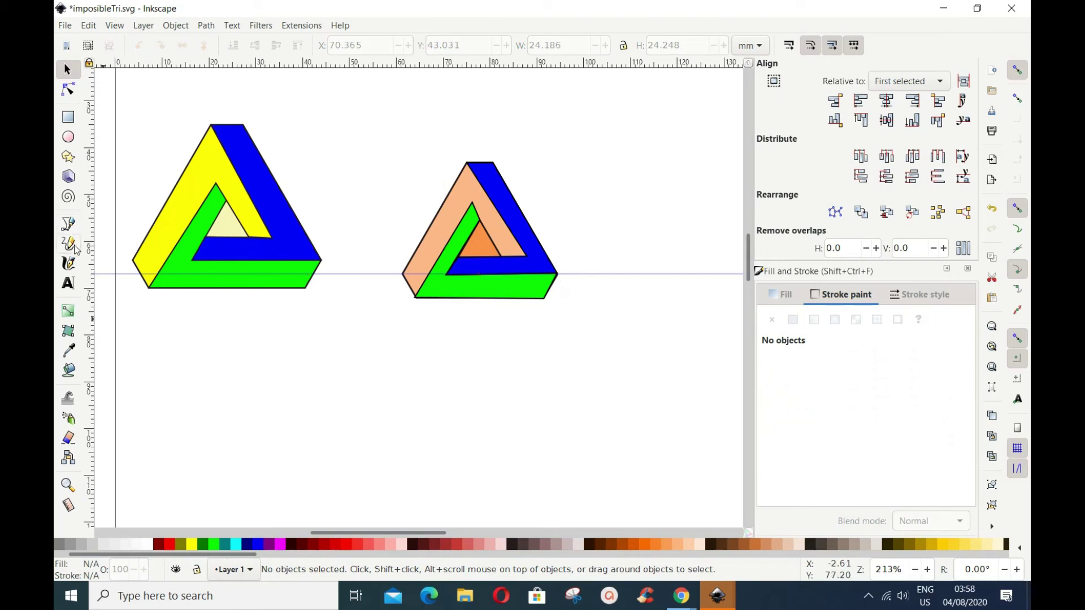
Draw the closed third band with the Pen tool along the figure's left side and the blue band's inner edge, snapping to the existing corners.
click(68, 225)
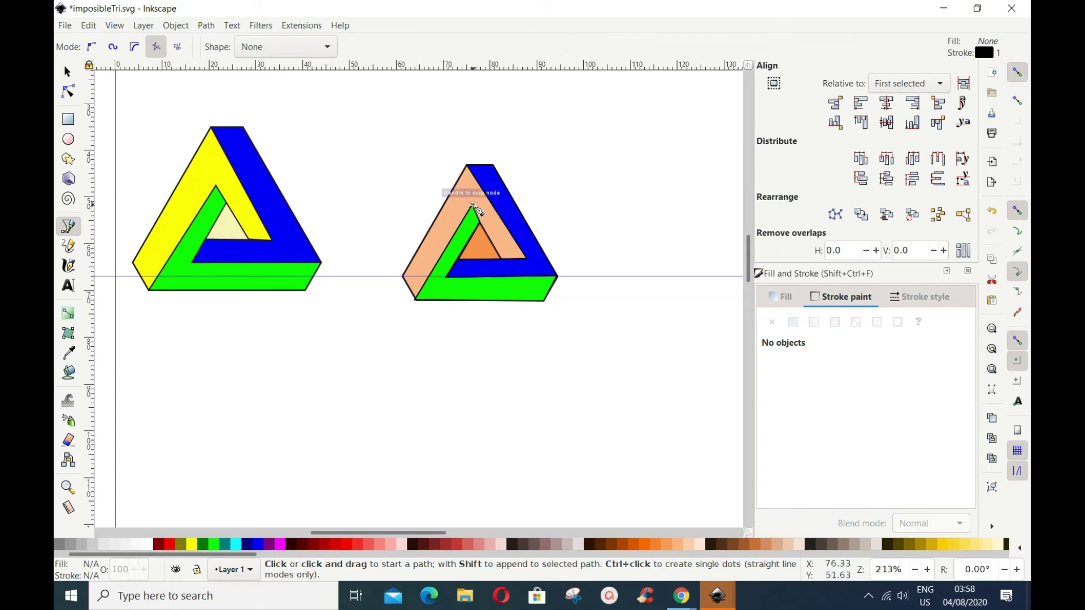
click(473, 205)
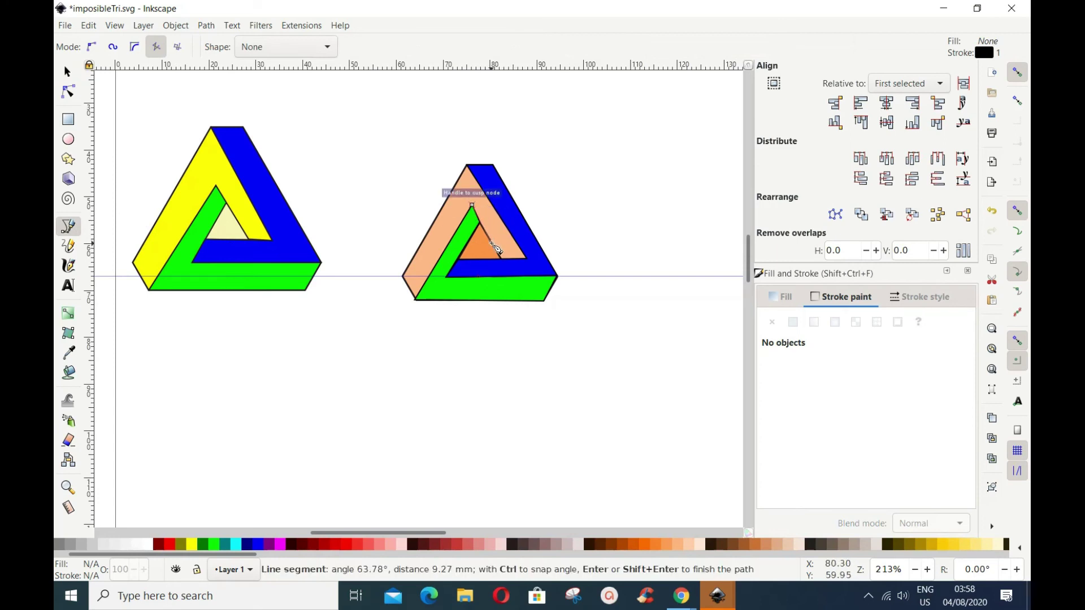
click(501, 259)
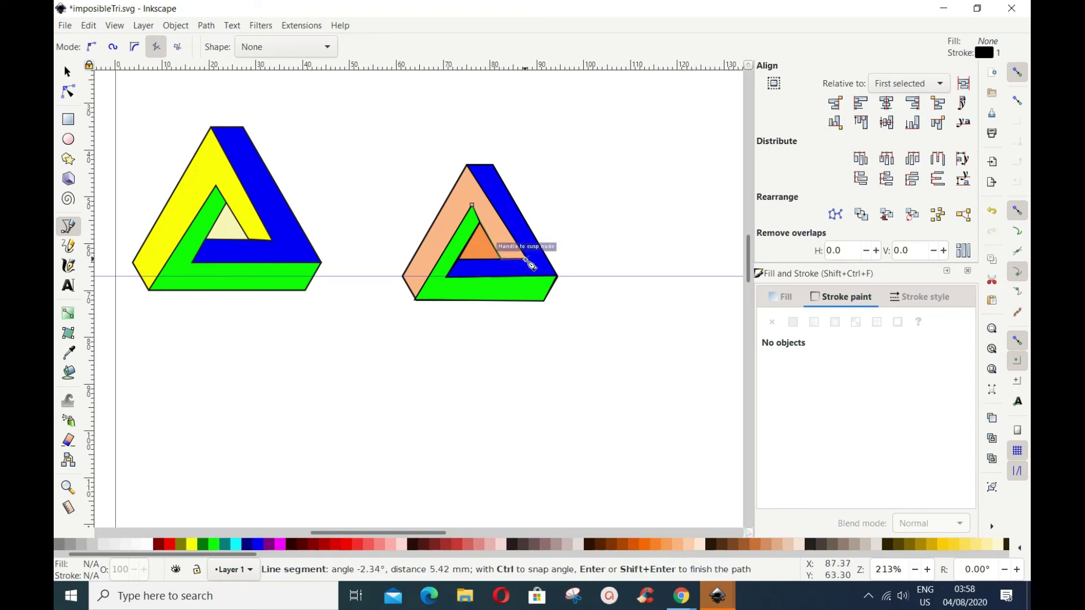
click(526, 259)
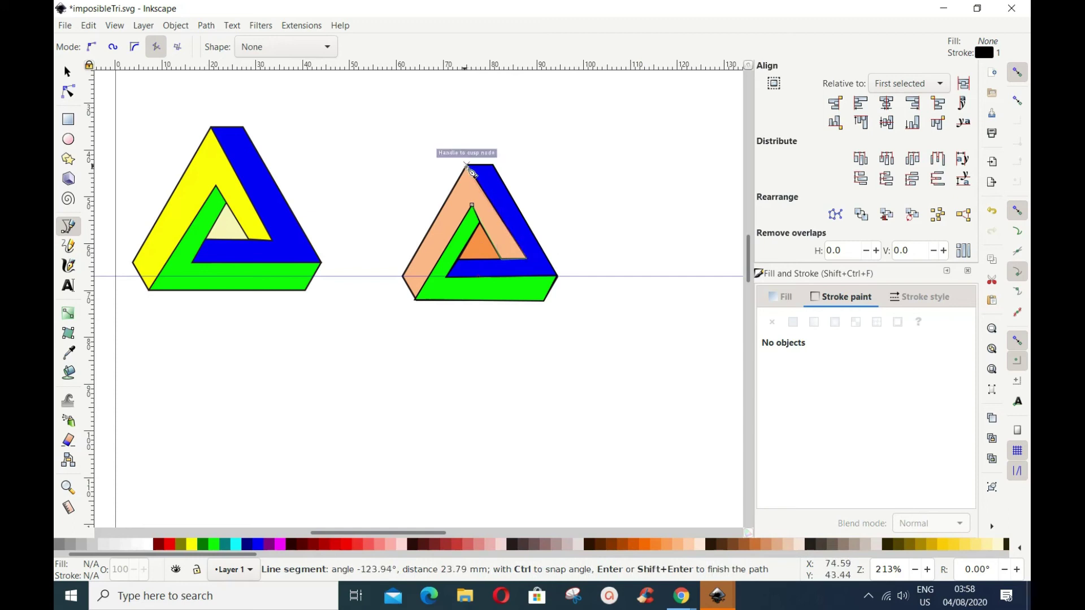
click(467, 165)
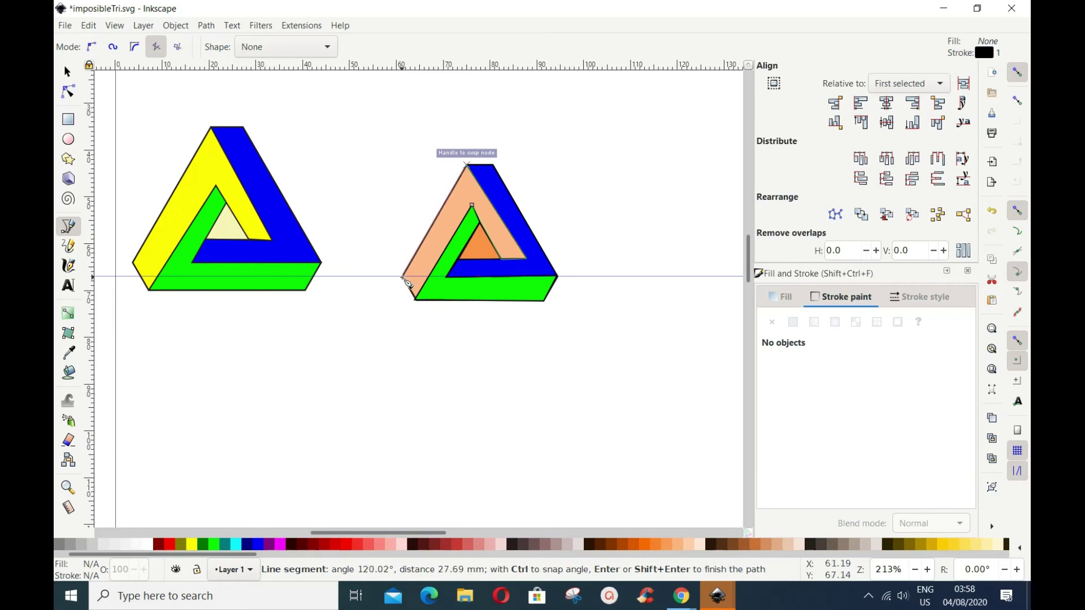
click(402, 277)
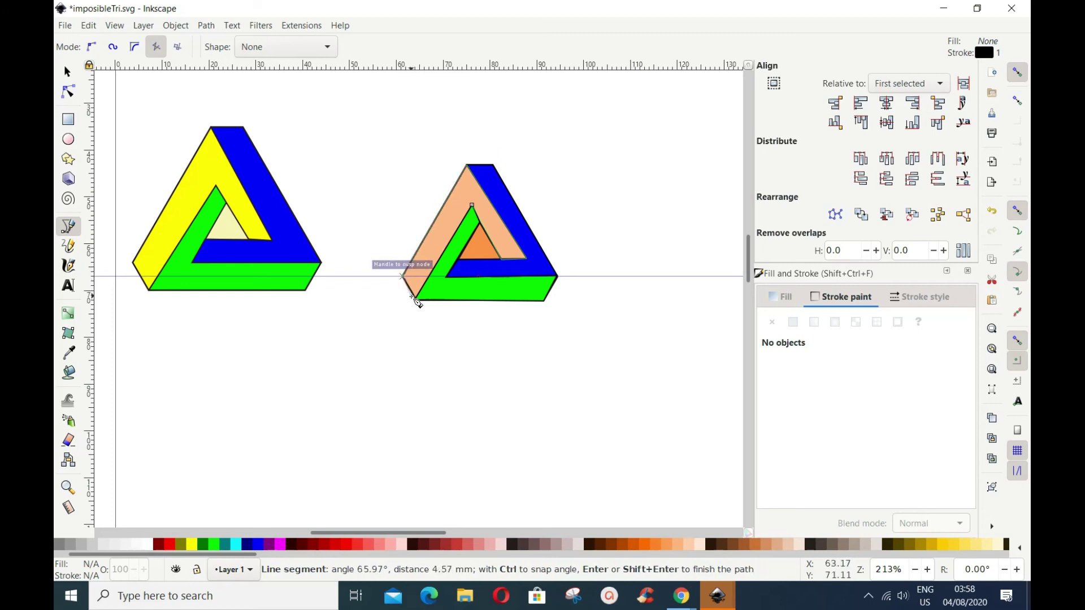
click(416, 300)
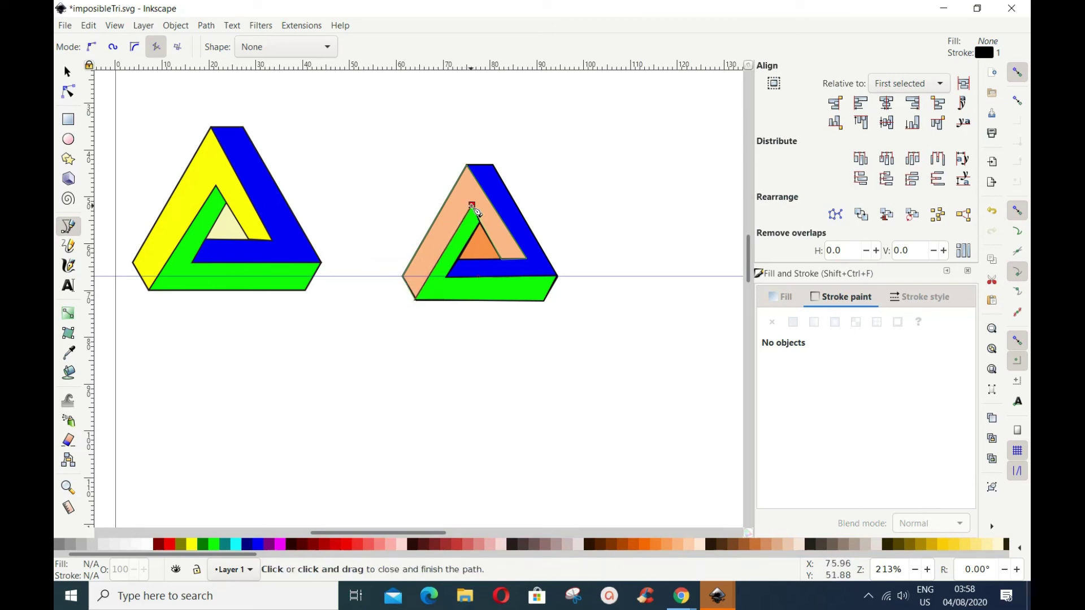
click(473, 206)
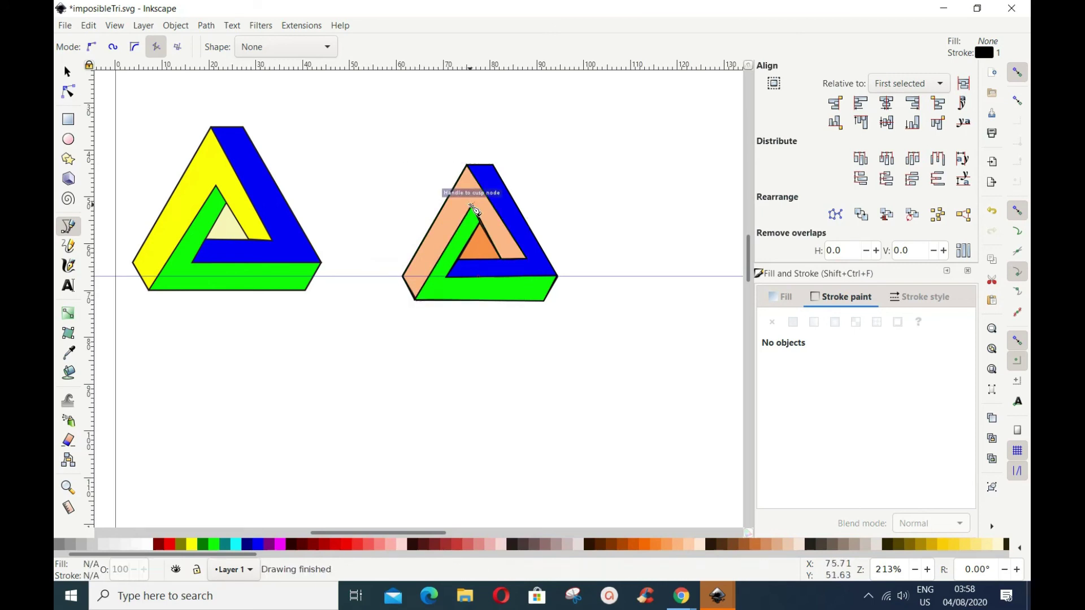
Fill the left-side band just drawn with yellow (#FFFF00).
click(67, 71)
click(438, 254)
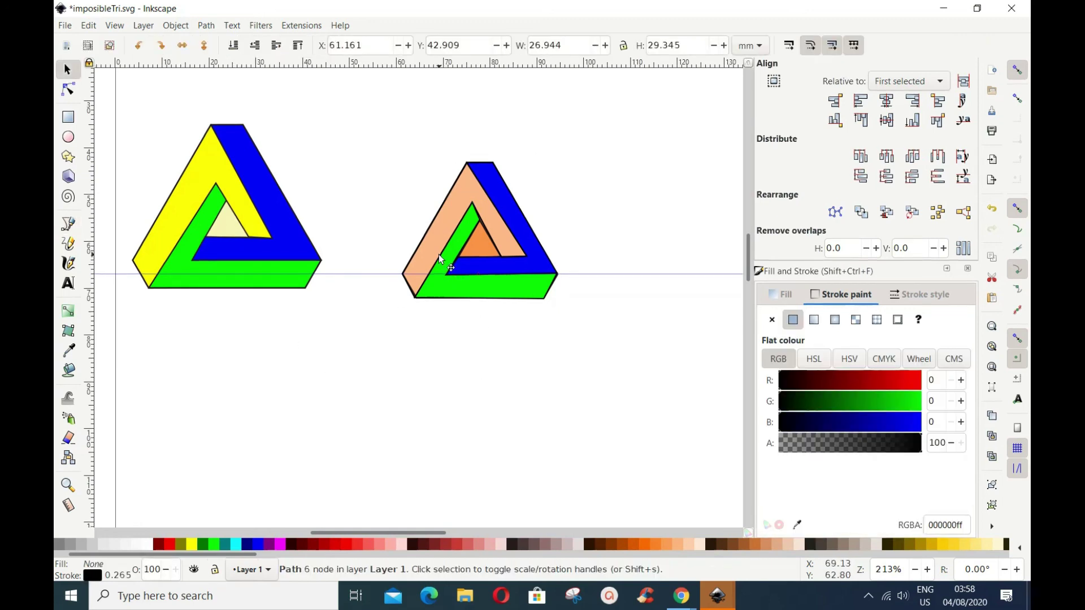
click(192, 545)
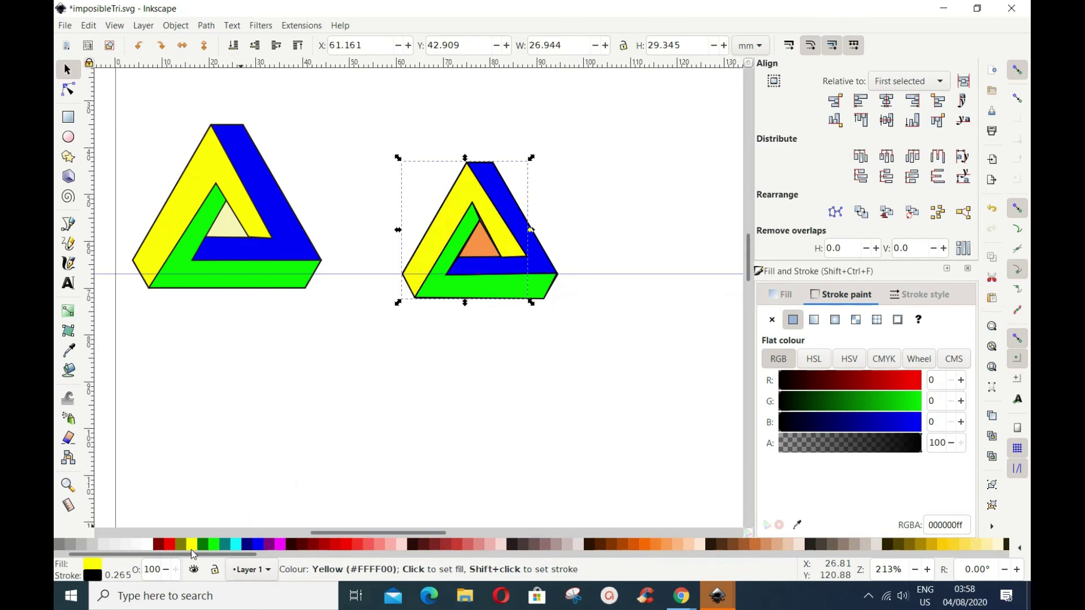
Fill the small centre triangle with white and move it out of the figure to the upper right.
click(477, 245)
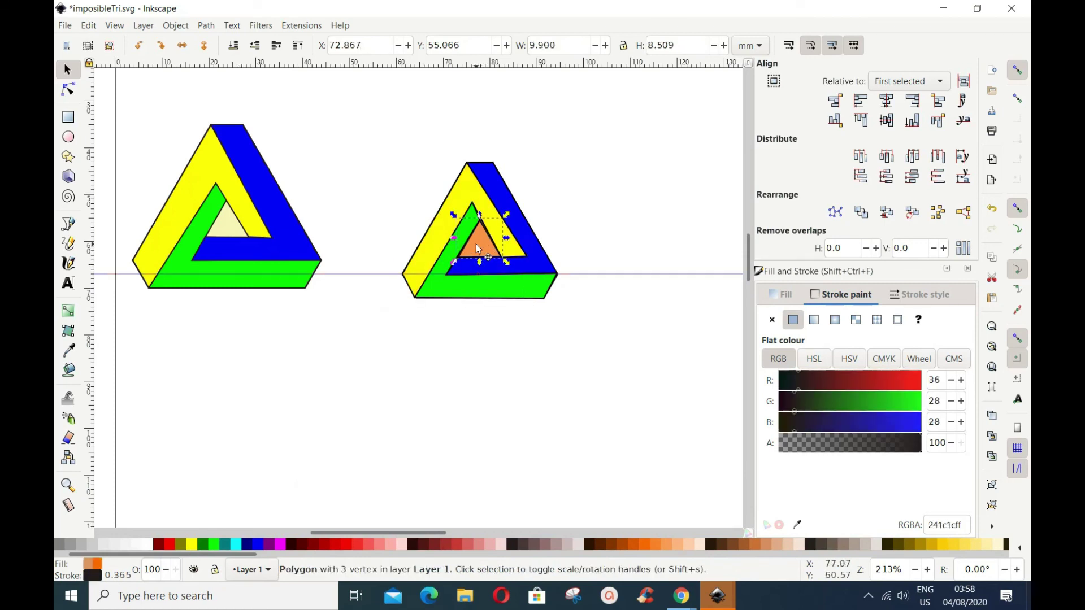
click(149, 546)
drag(480, 247, 625, 182)
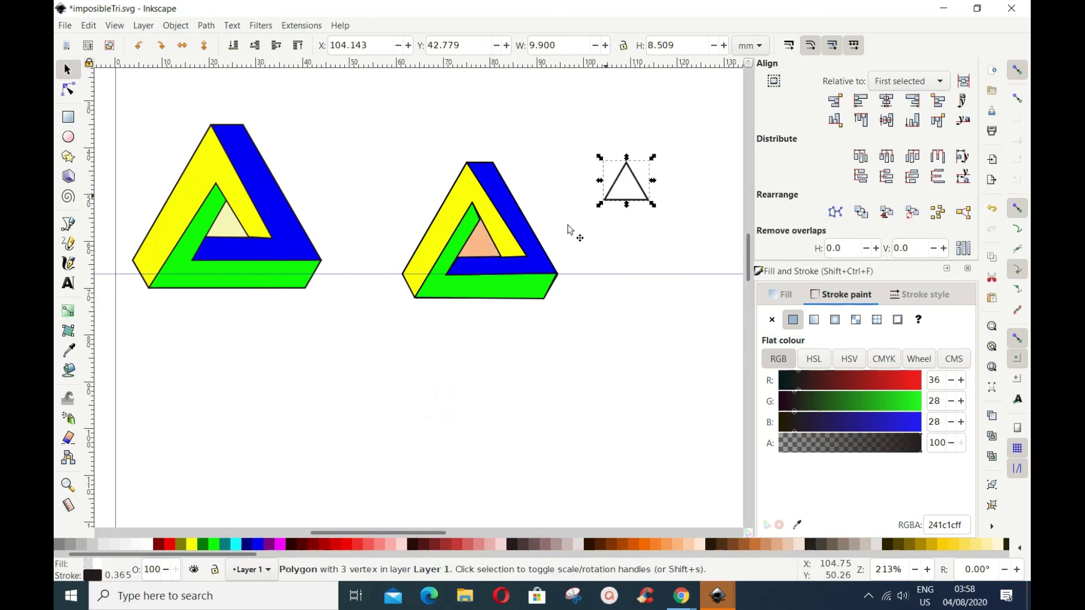
Move the large orange base shape out from behind the bands to the lower right, and shift the horizontal guide down below the figures.
click(480, 239)
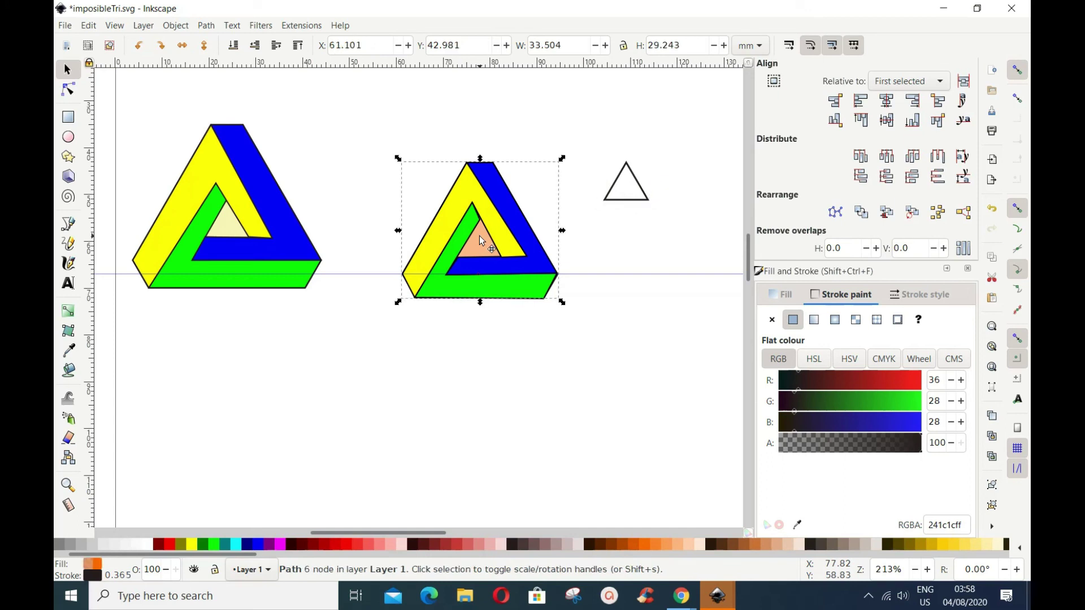
drag(480, 240, 625, 401)
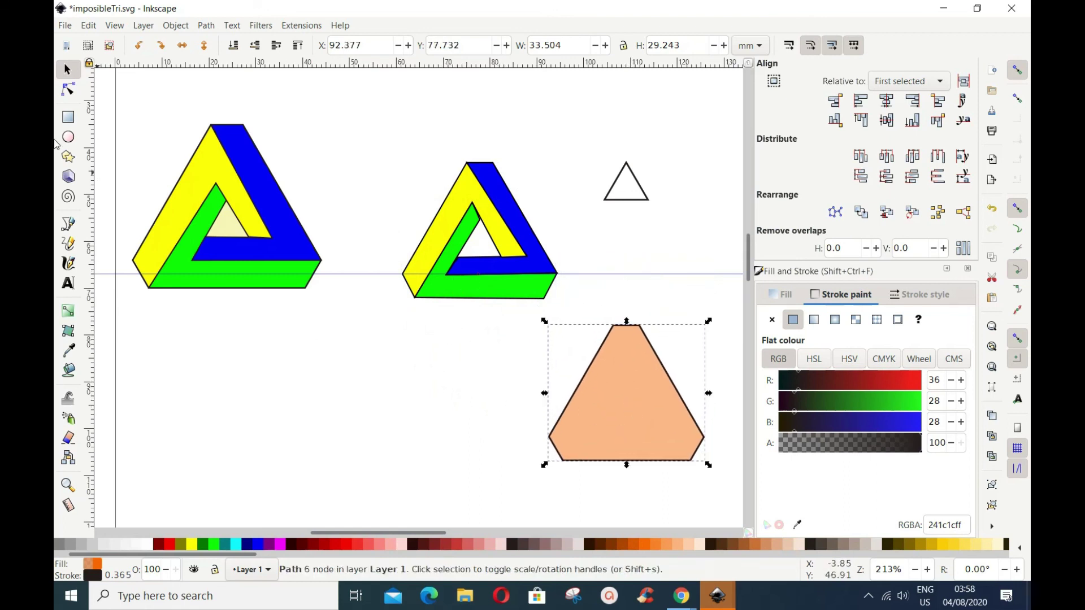
click(370, 371)
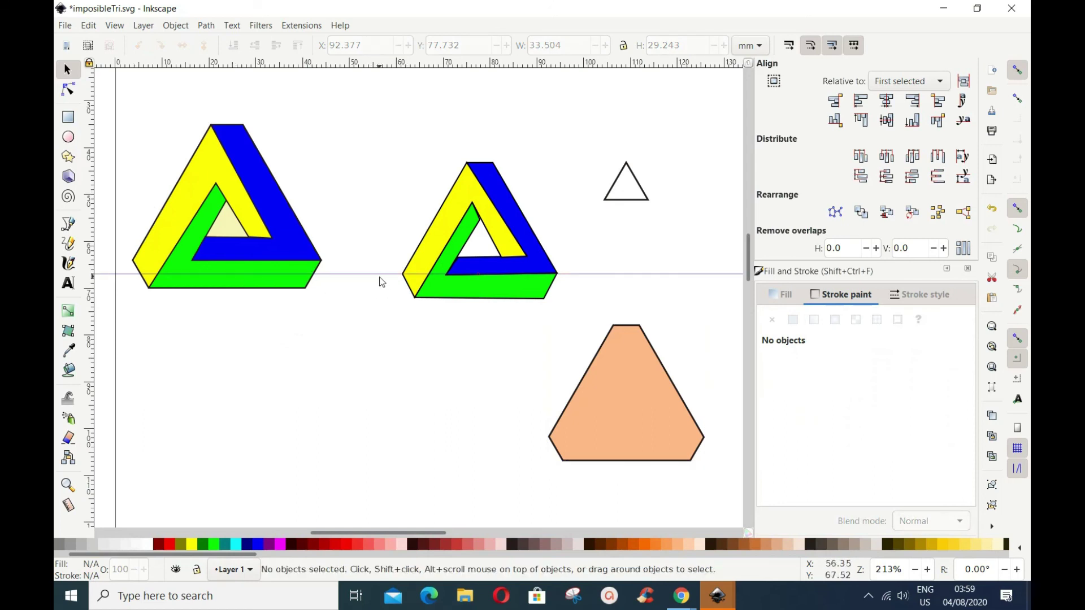
drag(368, 280, 361, 342)
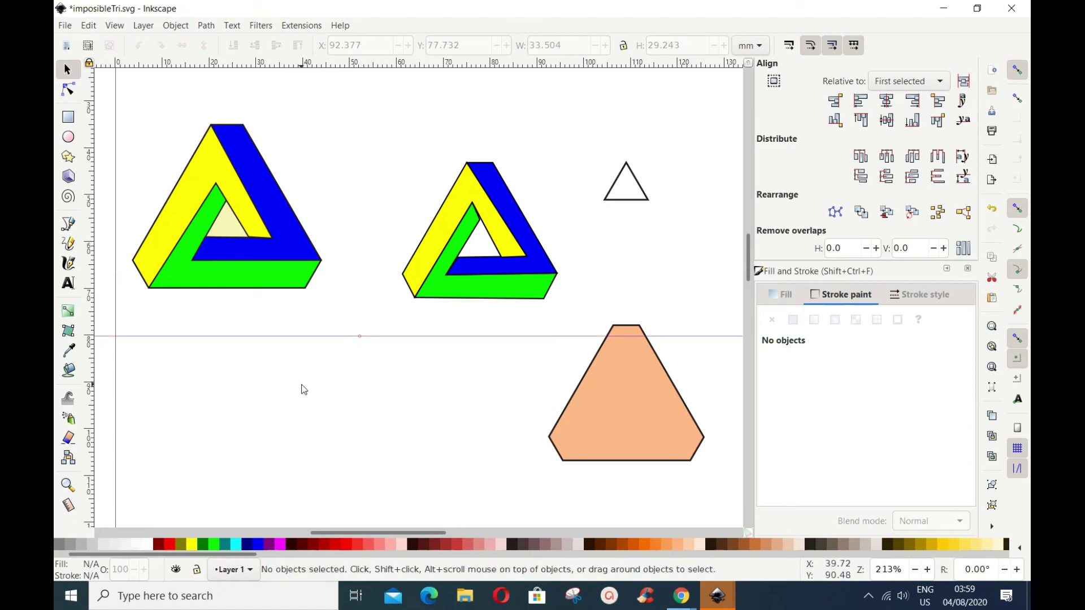